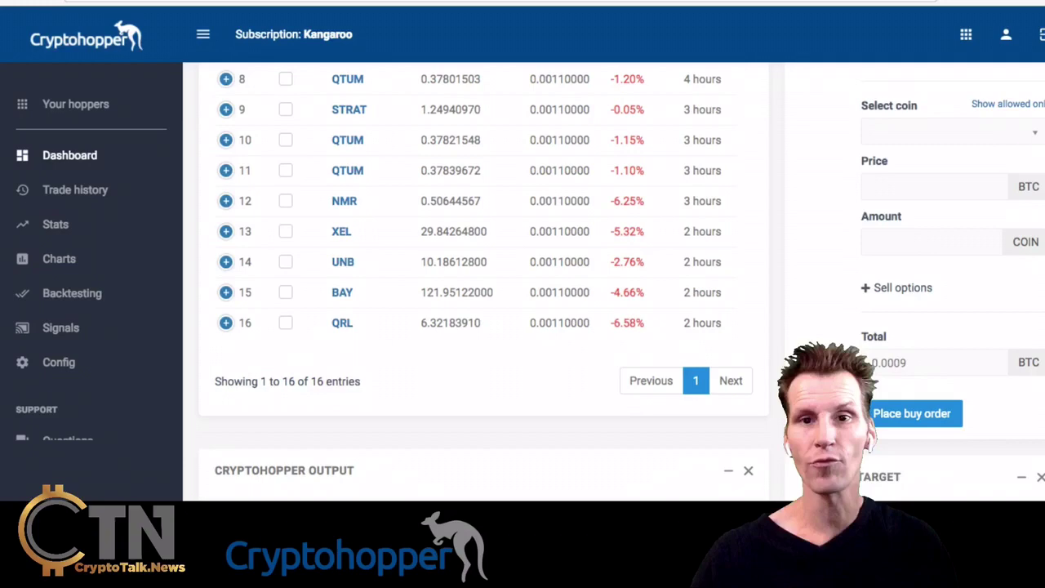
Step: Go to the Your hoppers list, which shows the Bittrex 1 hopper
scroll(612, 282, up, 4)
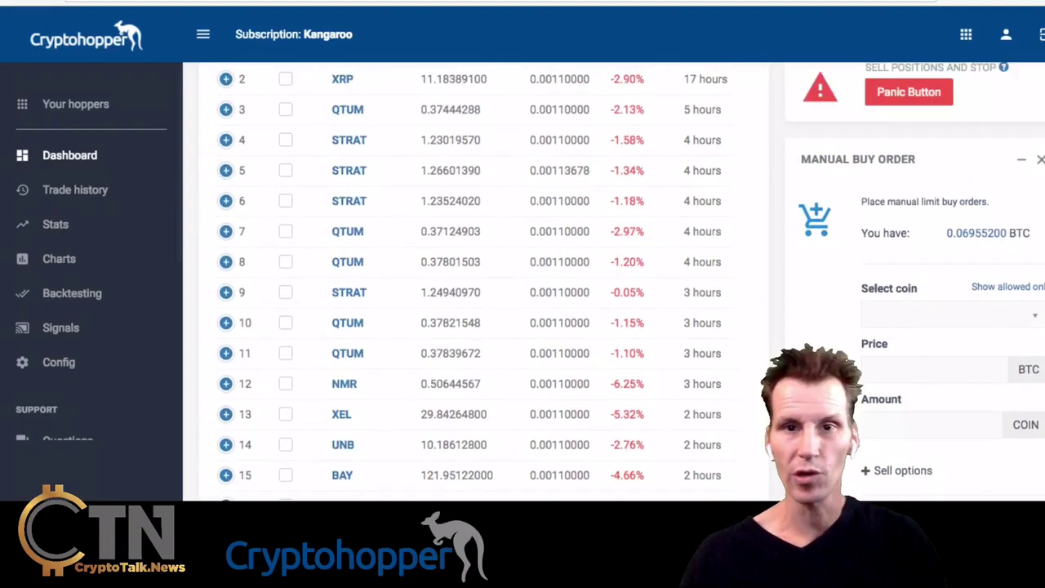
scroll(481, 281, down, 3)
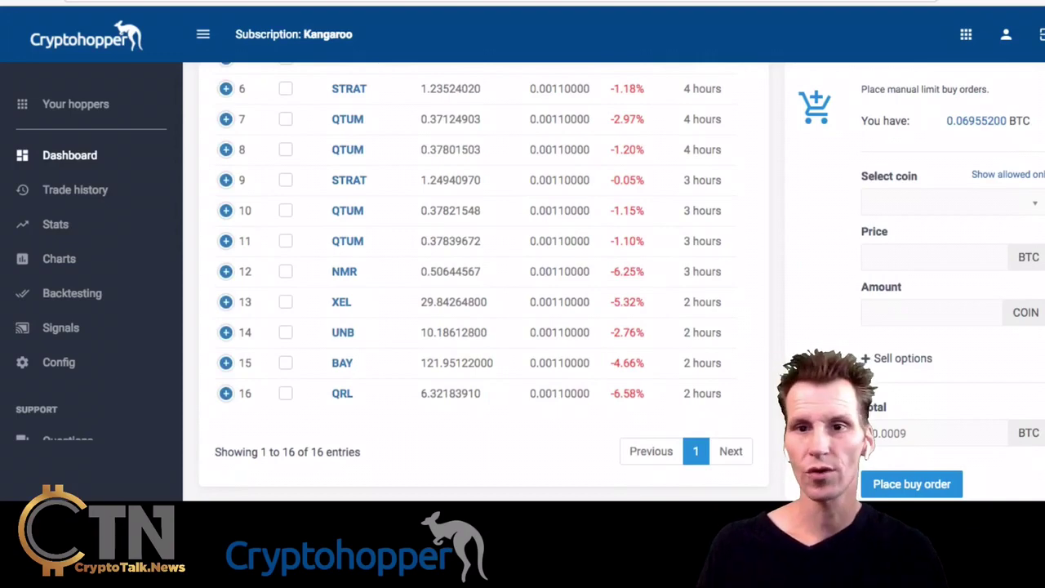
scroll(481, 281, up, 3)
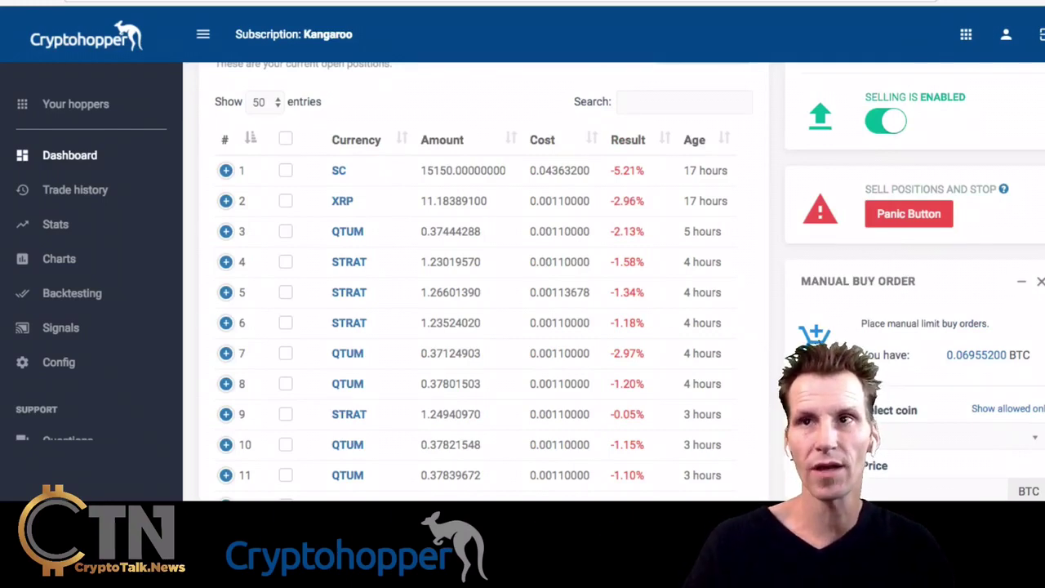
scroll(481, 280, up, 8)
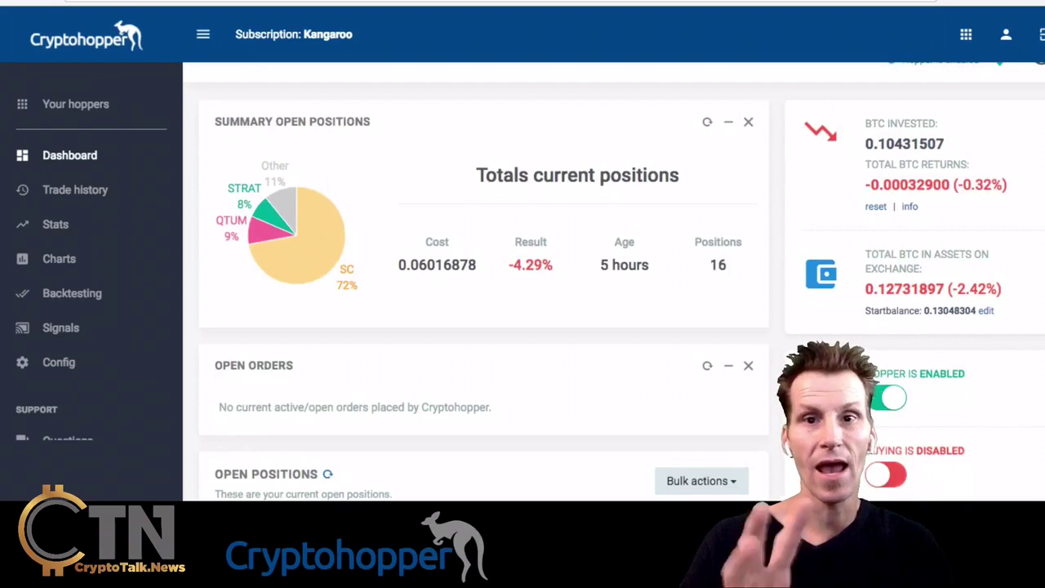
scroll(482, 281, down, 2)
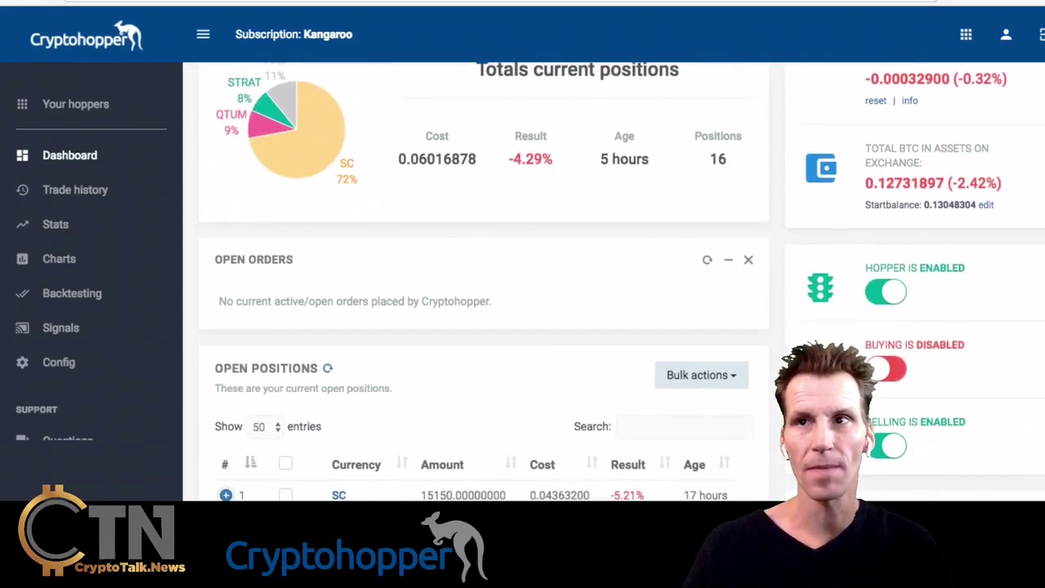
scroll(482, 280, up, 1)
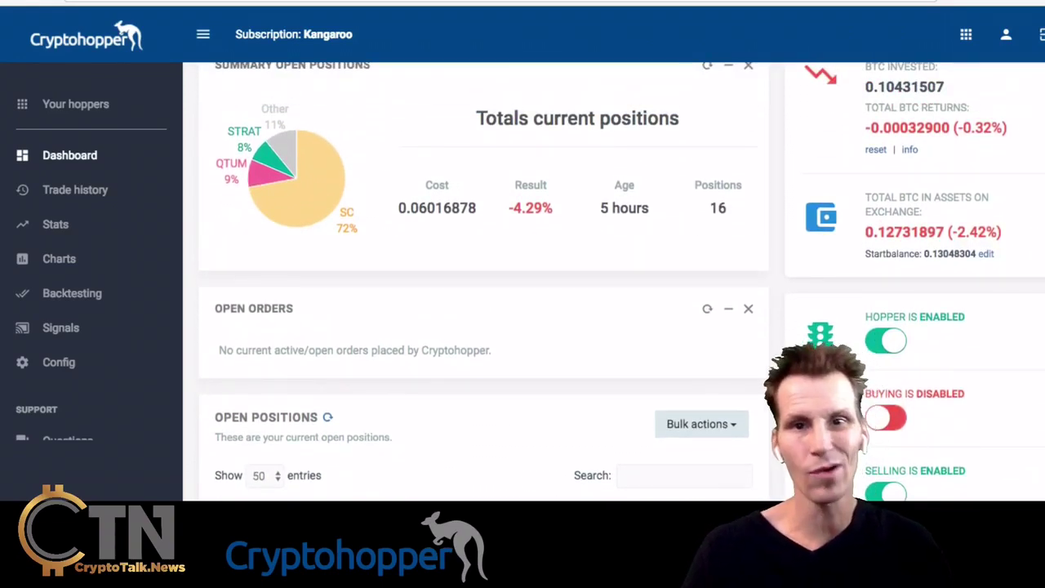
scroll(482, 280, down, 2)
scroll(482, 281, down, 6)
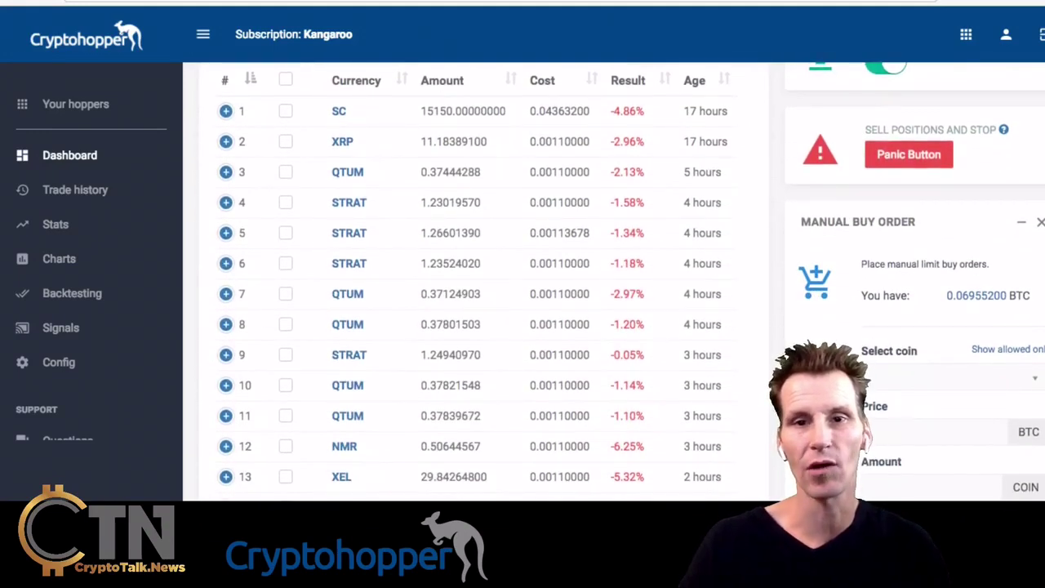
scroll(481, 280, down, 3)
scroll(481, 281, up, 6)
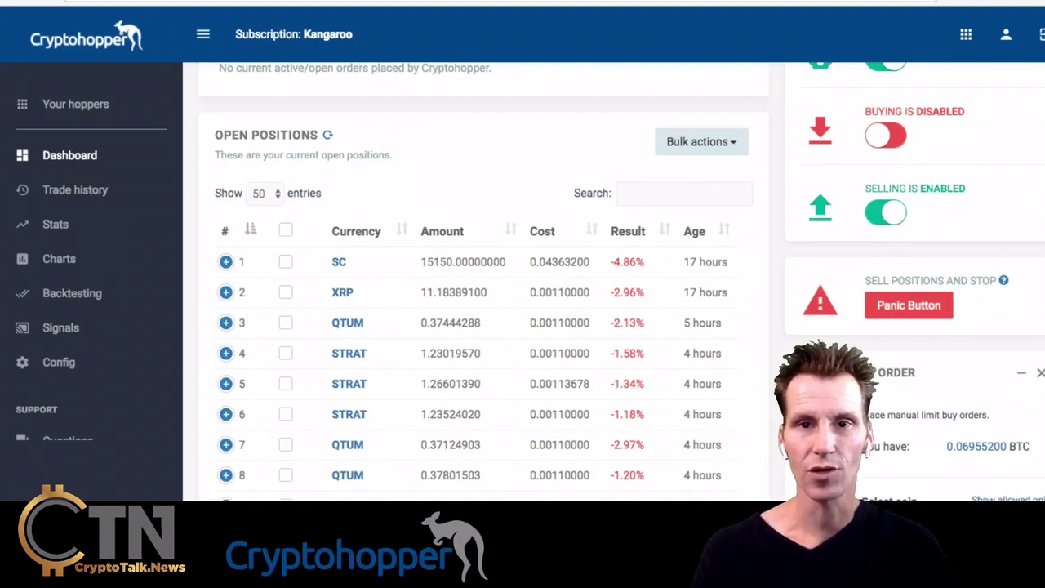
scroll(483, 281, up, 3)
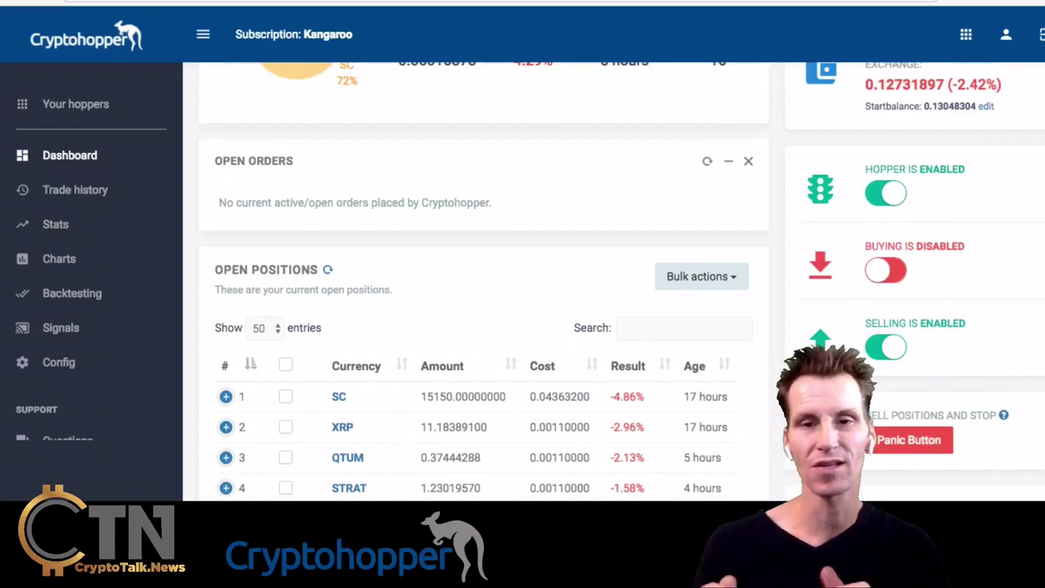
scroll(483, 282, down, 5)
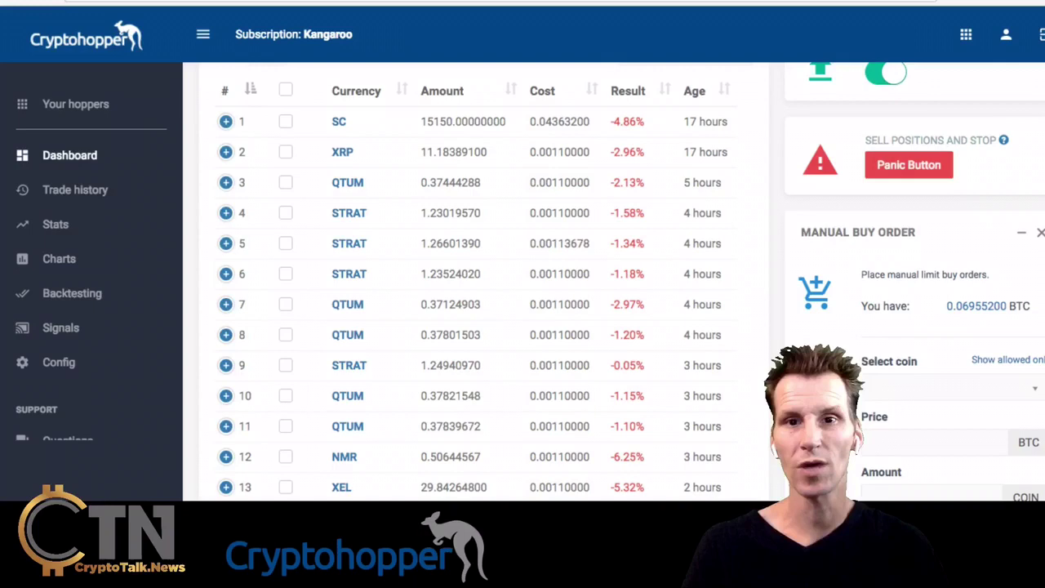
click(75, 104)
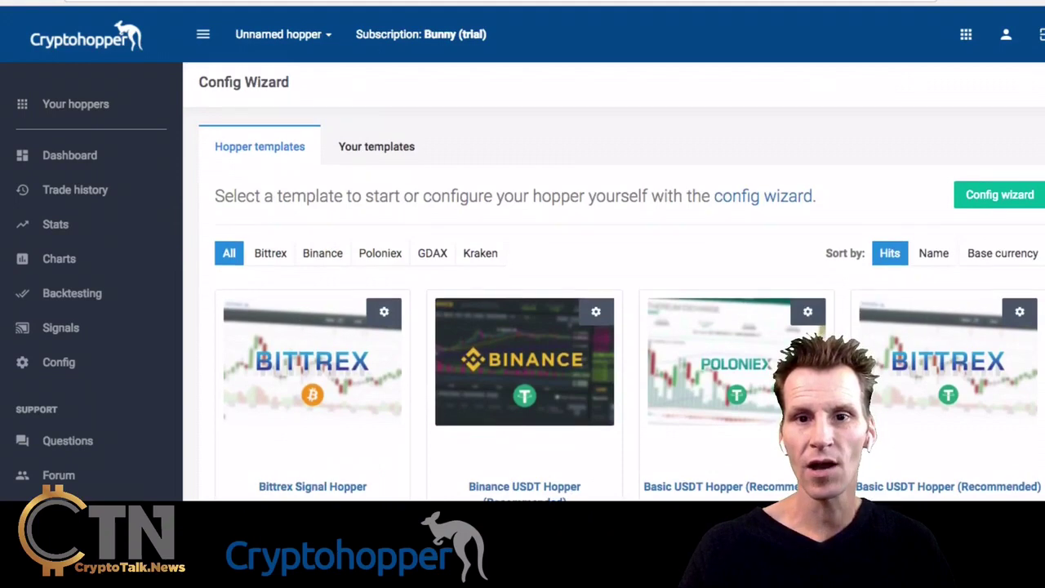
Step: Scroll the hopper template gallery to reach the GDAX USD Hopper card
scroll(614, 285, down, 3)
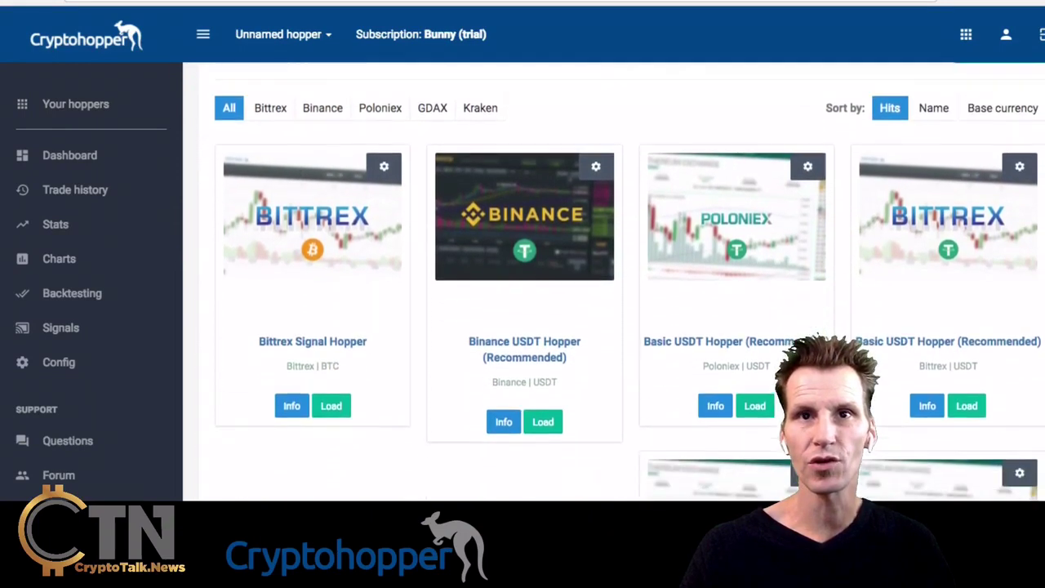
scroll(614, 285, down, 5)
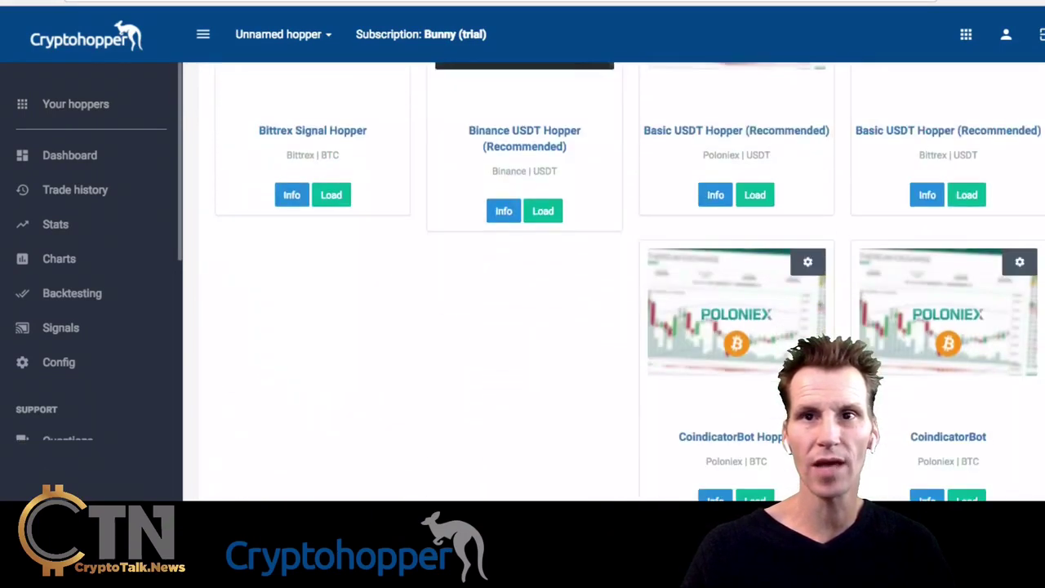
scroll(614, 286, up, 5)
scroll(614, 285, down, 8)
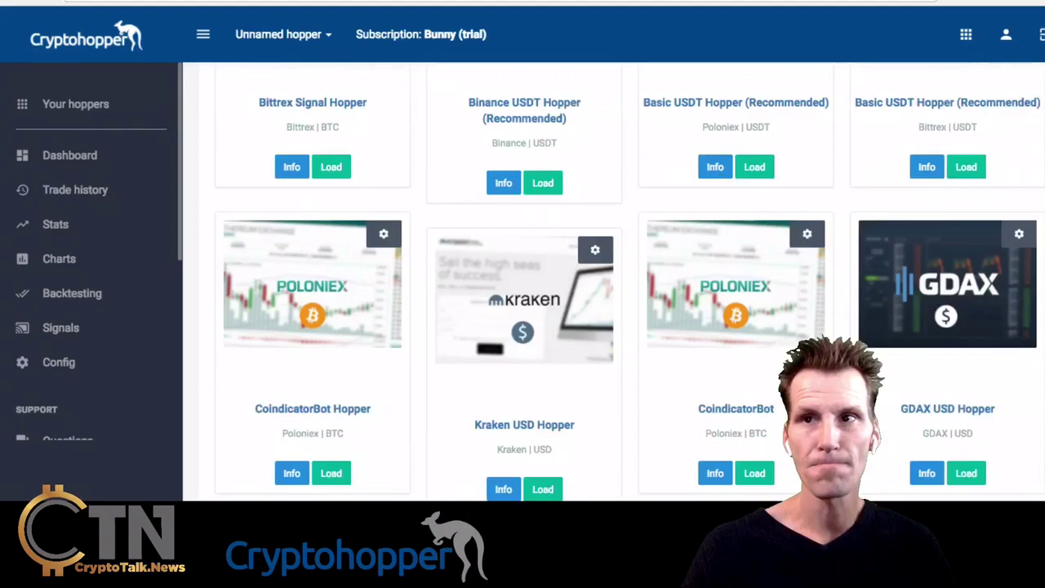
scroll(613, 285, down, 5)
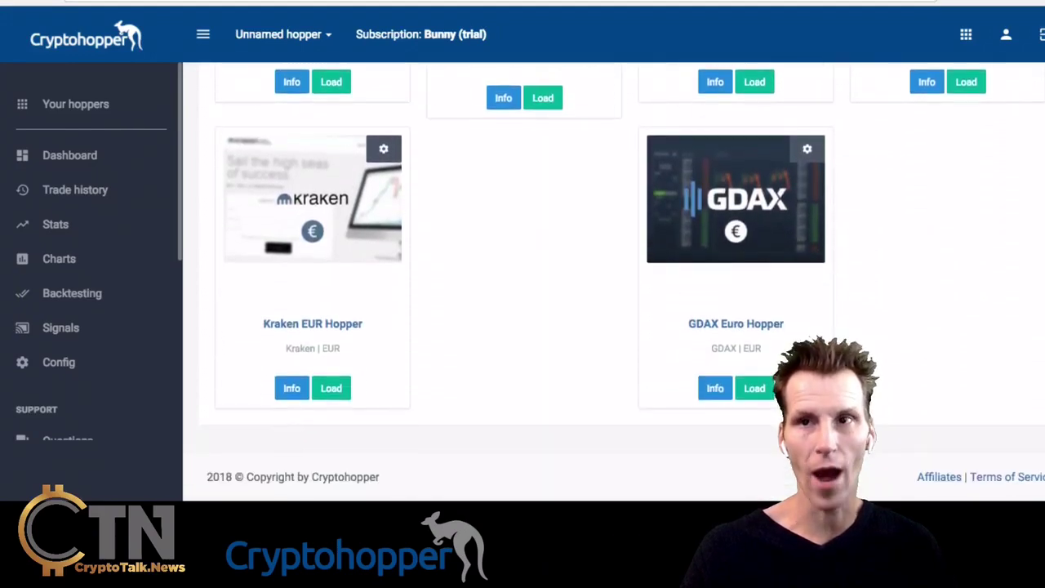
scroll(614, 285, up, 4)
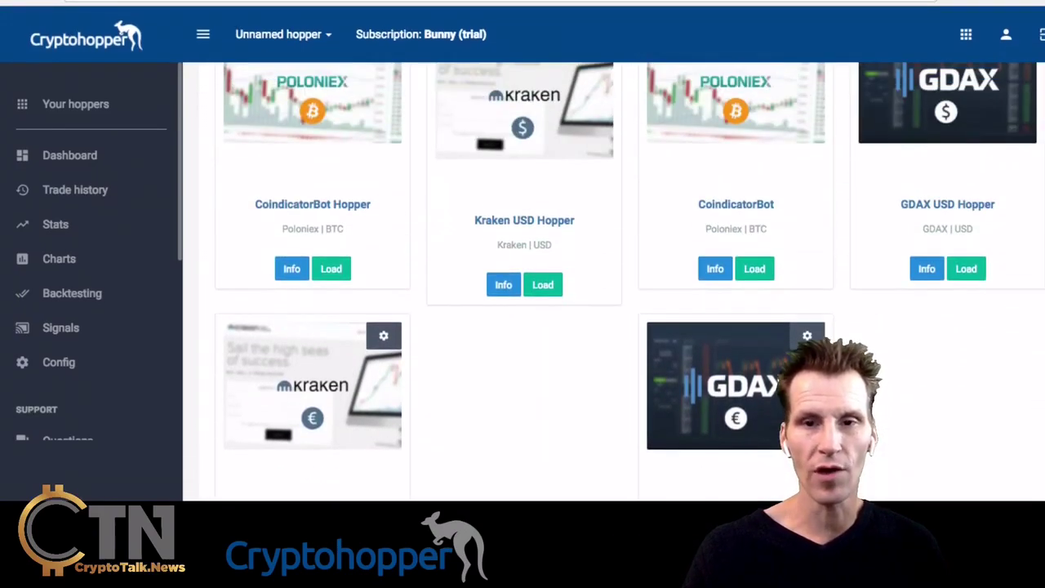
scroll(613, 286, up, 3)
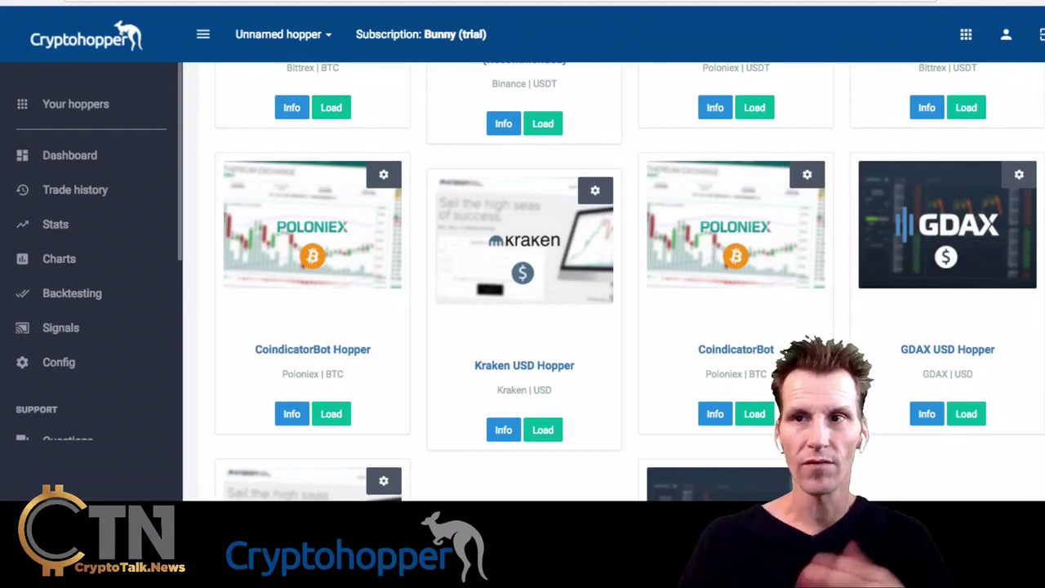
click(966, 413)
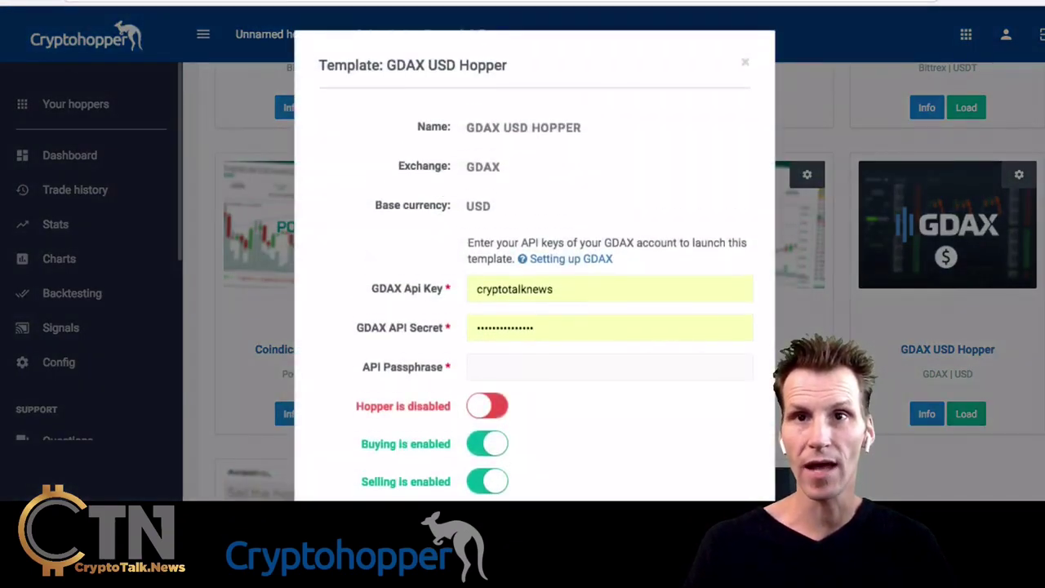
scroll(535, 269, down, 1)
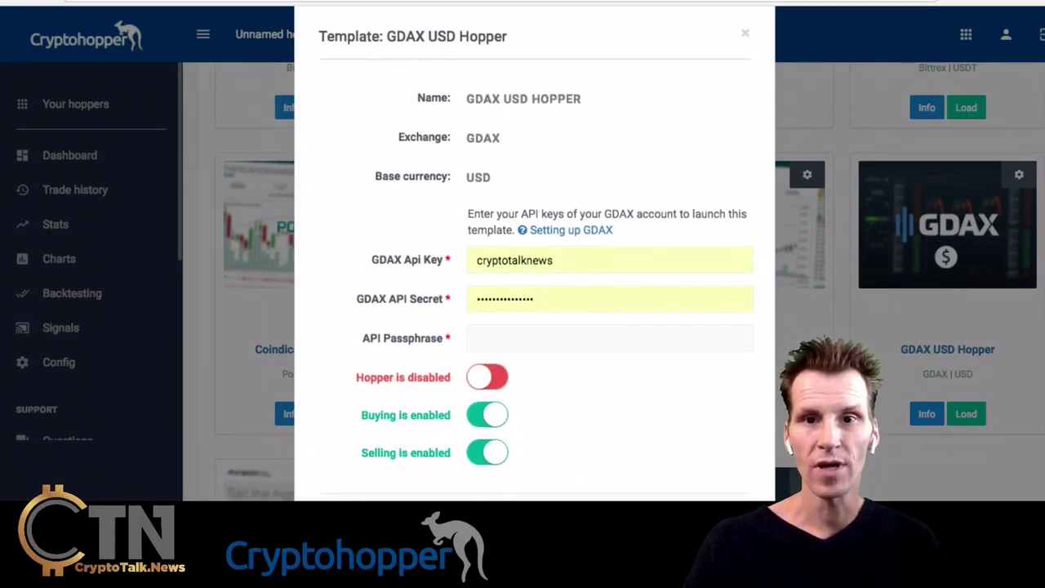
double_click(515, 259)
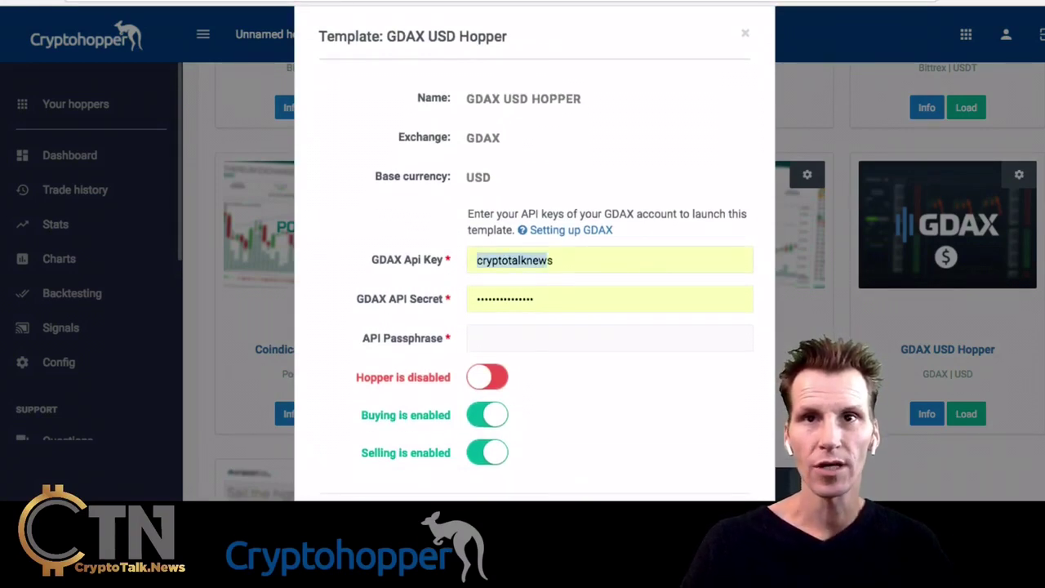
click(554, 260)
key(ctrl+a)
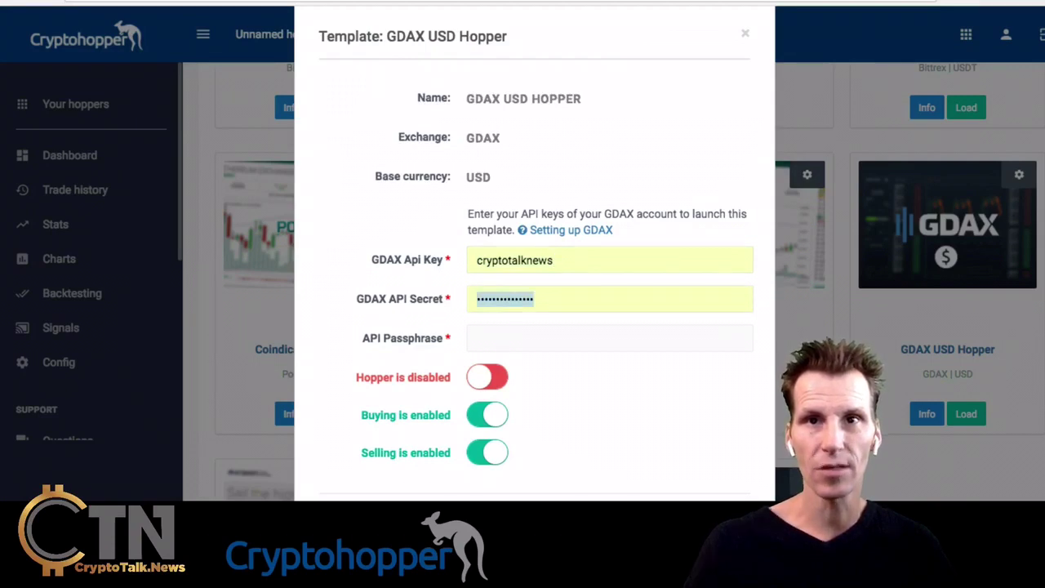
click(539, 298)
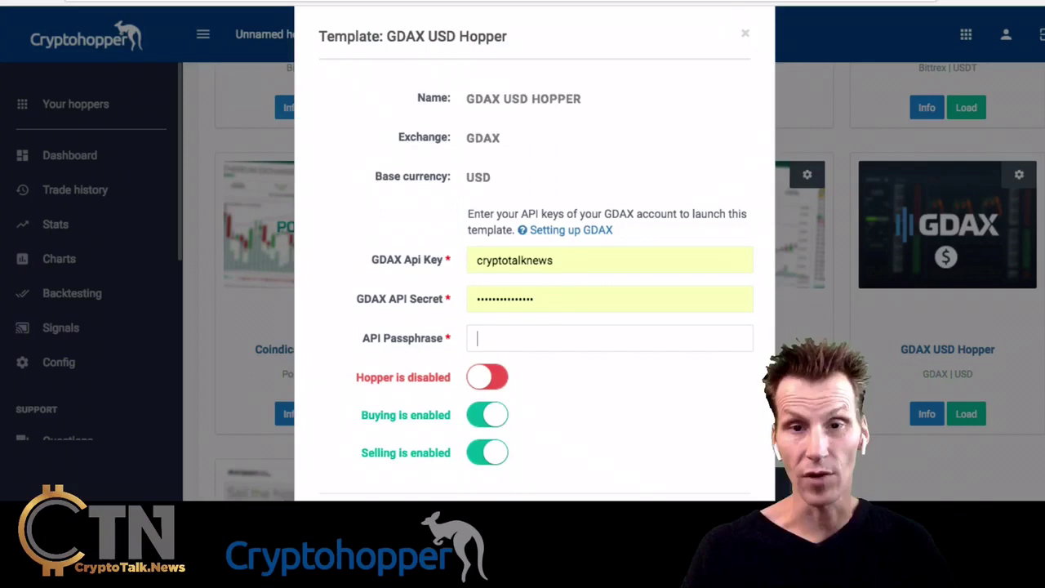
click(478, 338)
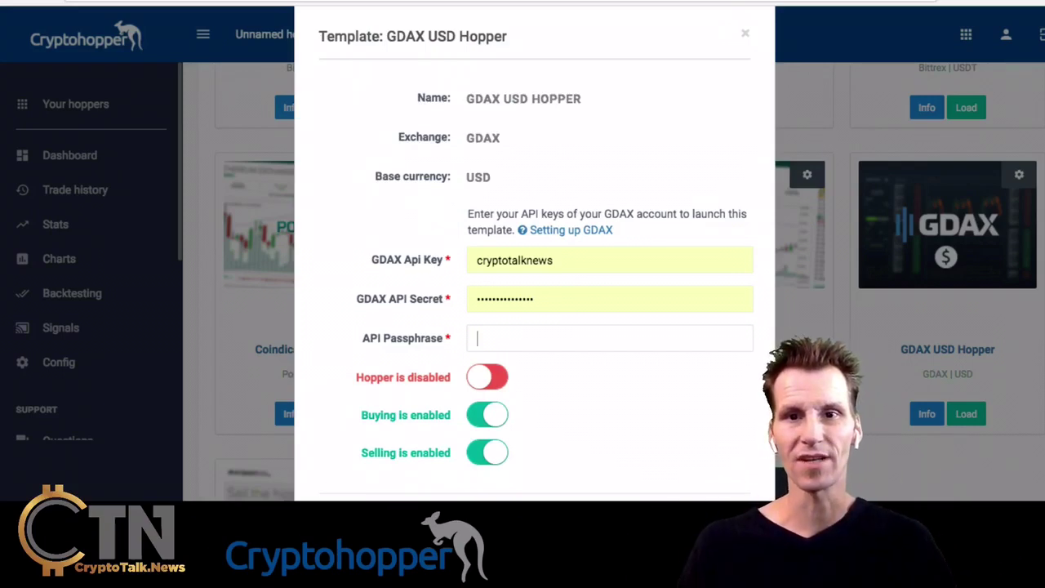
scroll(534, 293, down, 2)
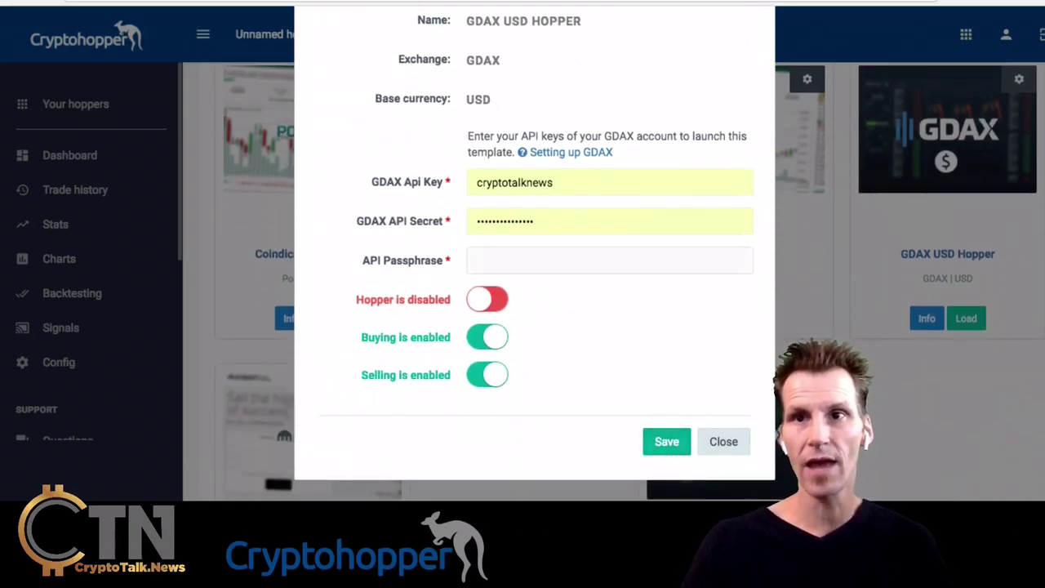
Step: Close the GDAX template form without saving and return to the hopper overview
click(723, 440)
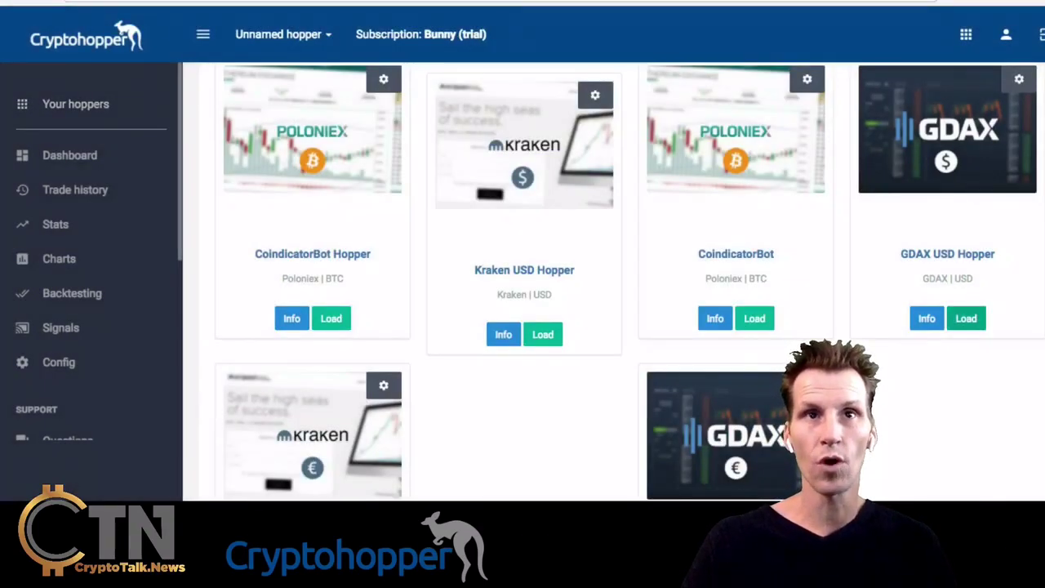
scroll(612, 282, up, 3)
scroll(612, 281, up, 4)
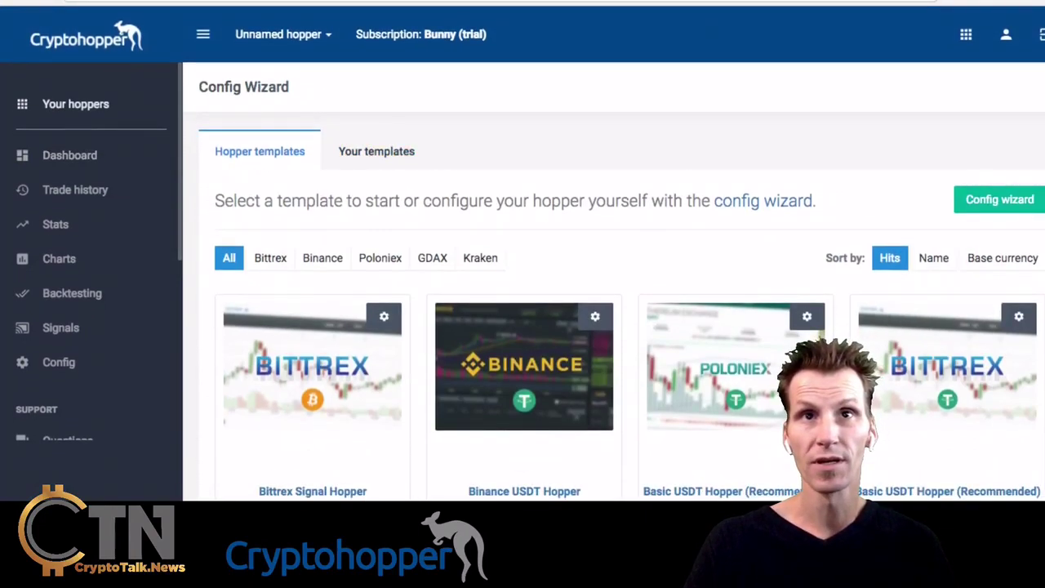
scroll(612, 281, down, 2)
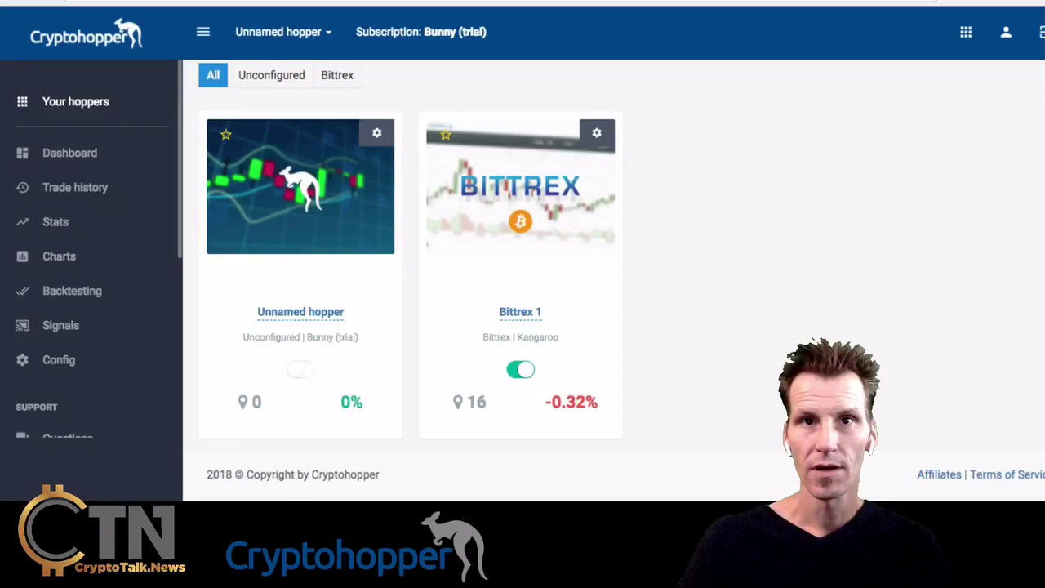
scroll(612, 281, up, 2)
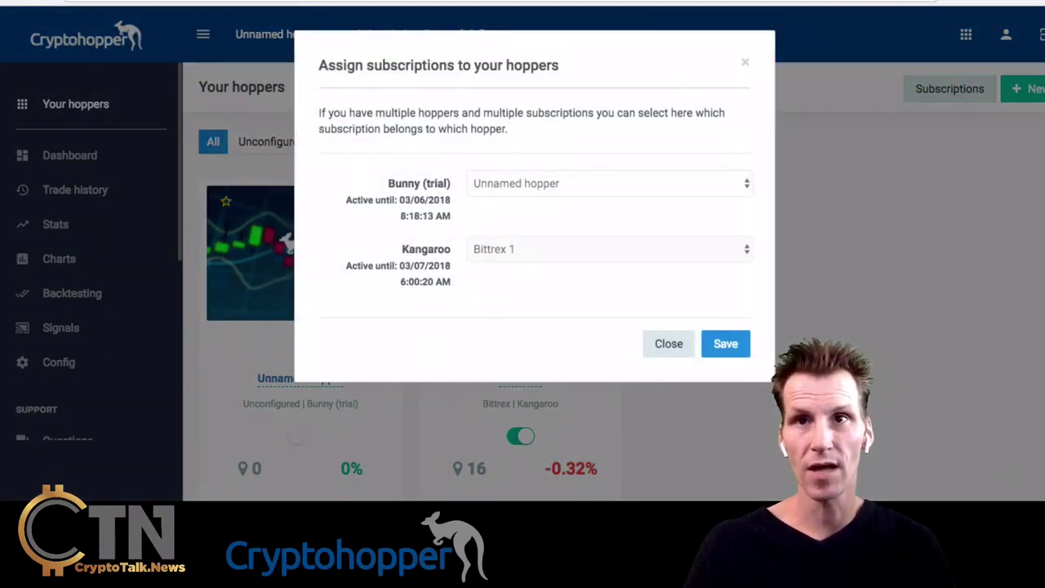
Step: Rename the unnamed hopper to 'New Test Hopper'
click(669, 344)
click(277, 378)
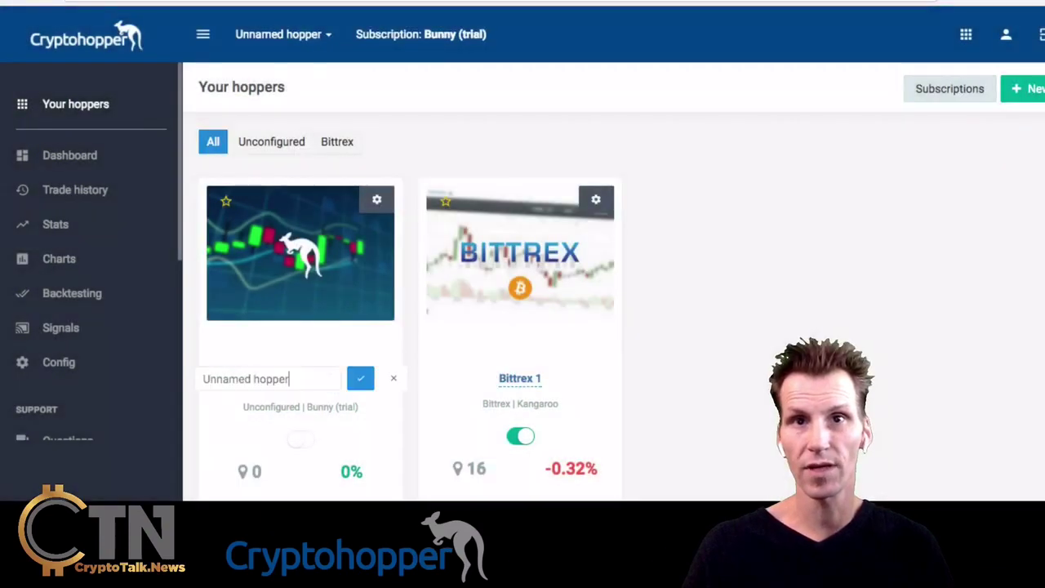
key(ctrl+a)
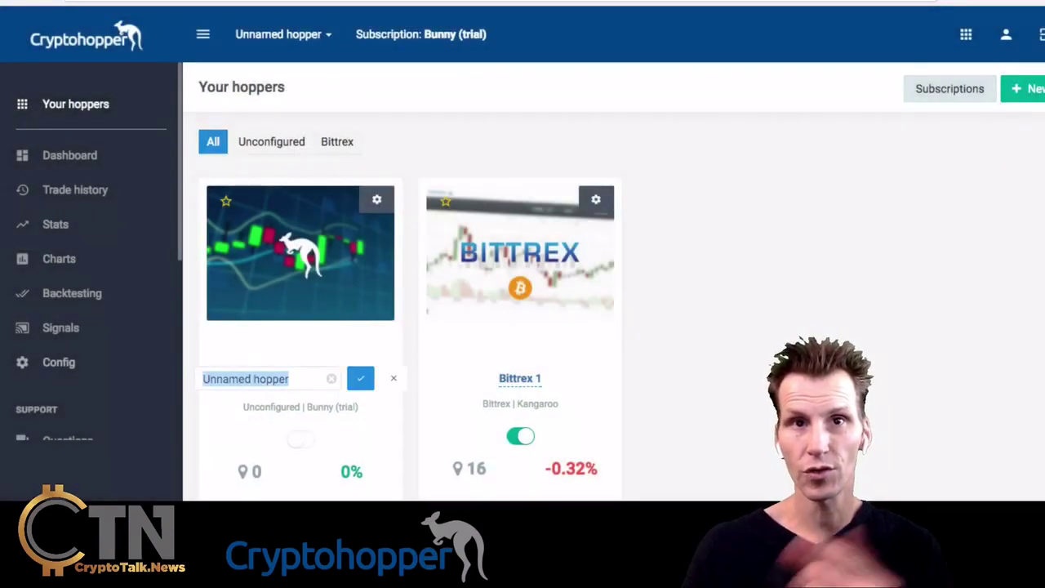
text(N)
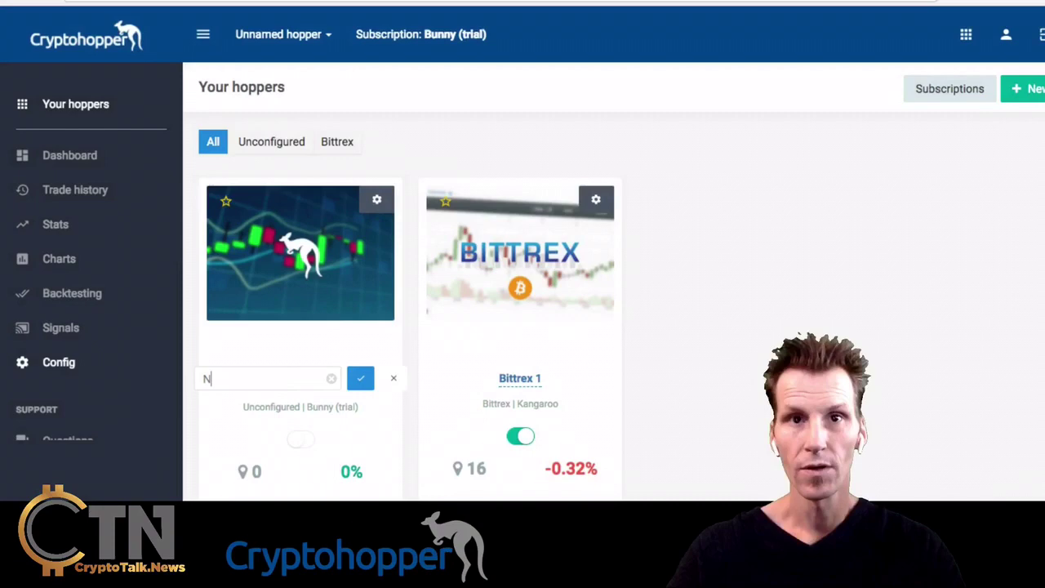
text(ew Test Hopper)
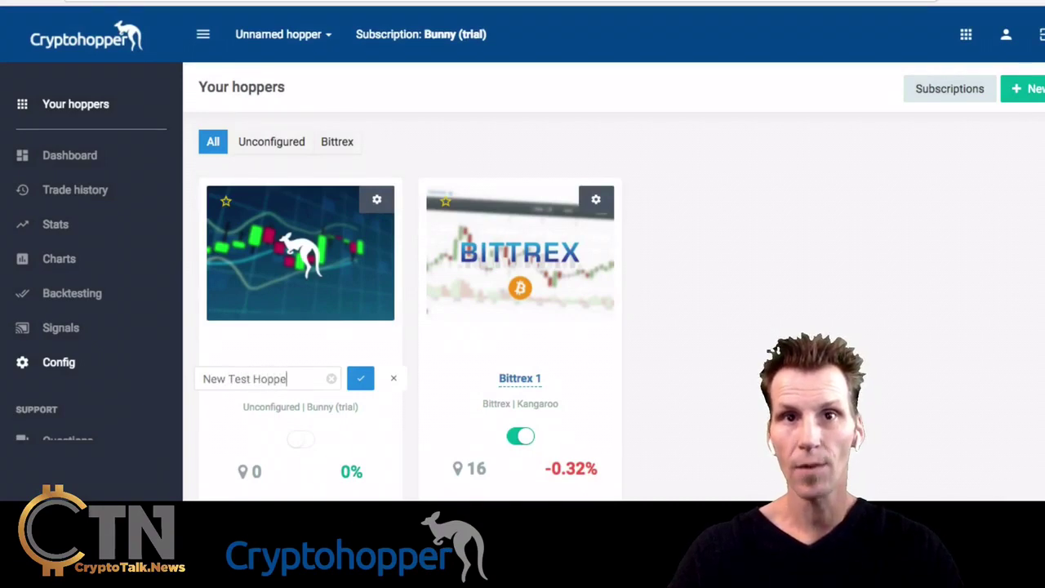
click(360, 377)
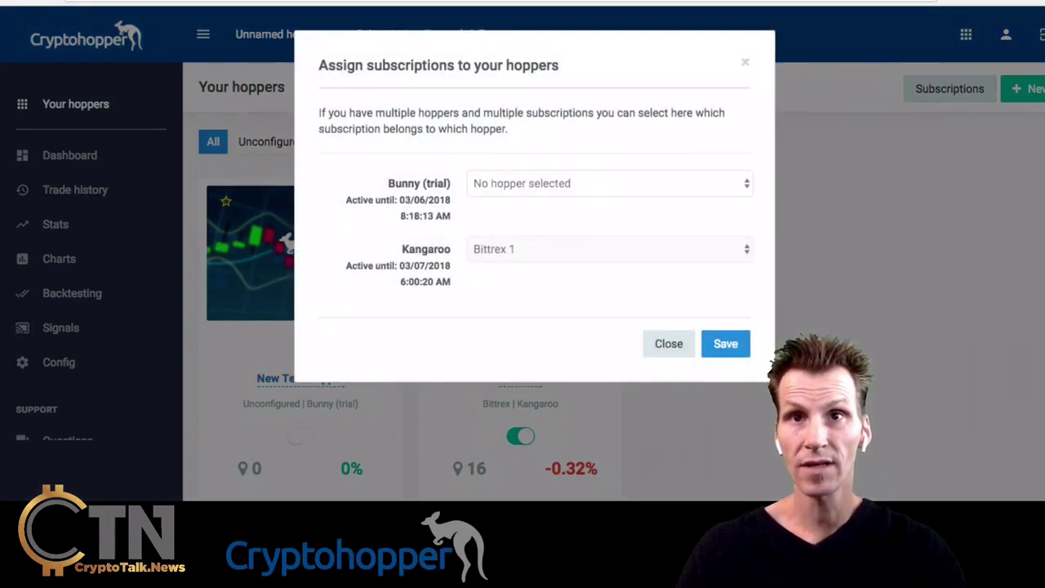
Step: Assign the Bunny (trial) subscription to New Test Hopper and save it
key(Down)
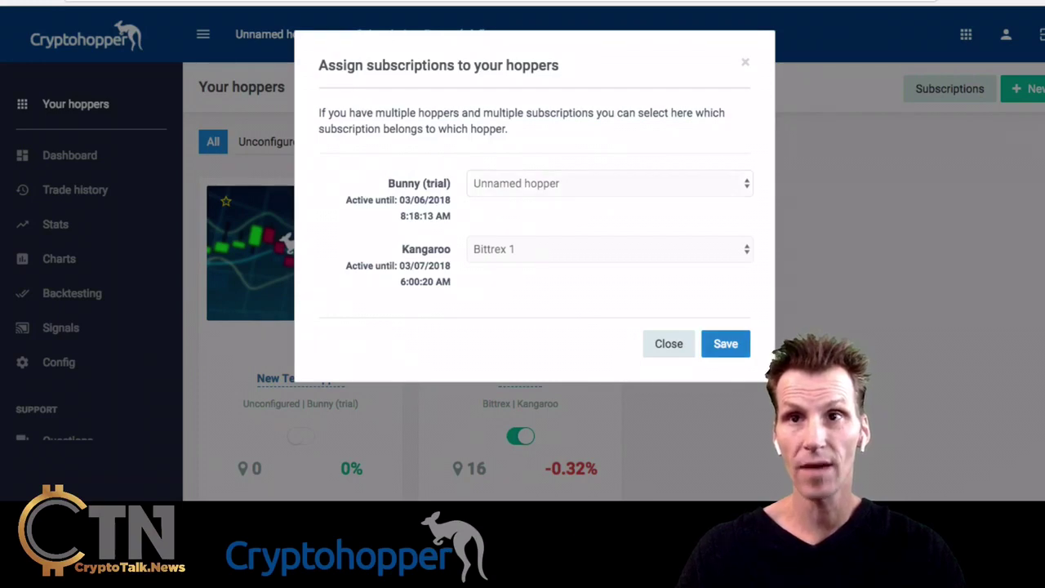
key(Return)
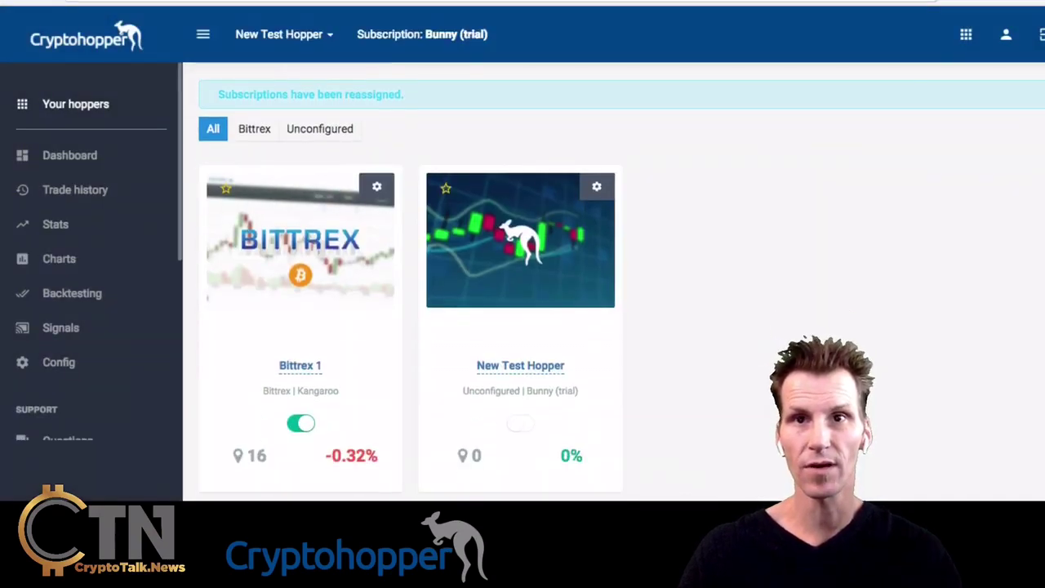
scroll(522, 286, down, 1)
scroll(523, 285, up, 2)
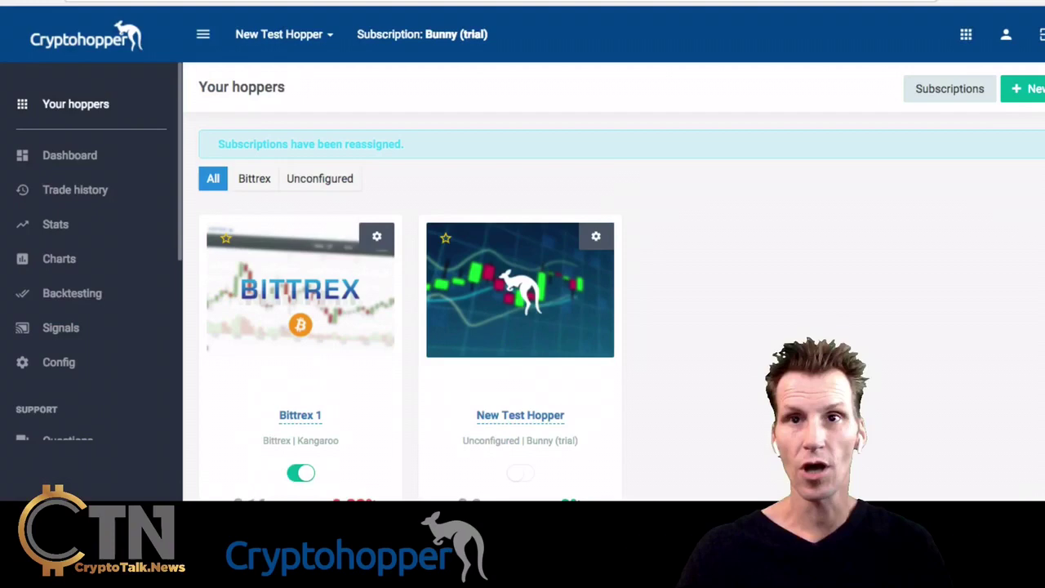
scroll(522, 286, down, 1)
Step: Open New Test Hopper's configuration, keeping its name unchanged
click(520, 395)
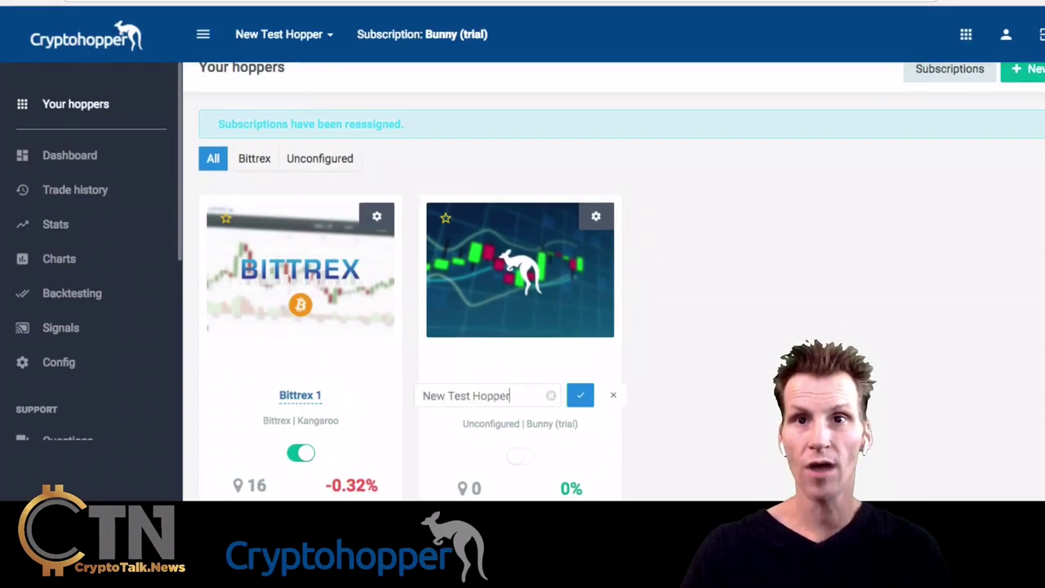
key(Return)
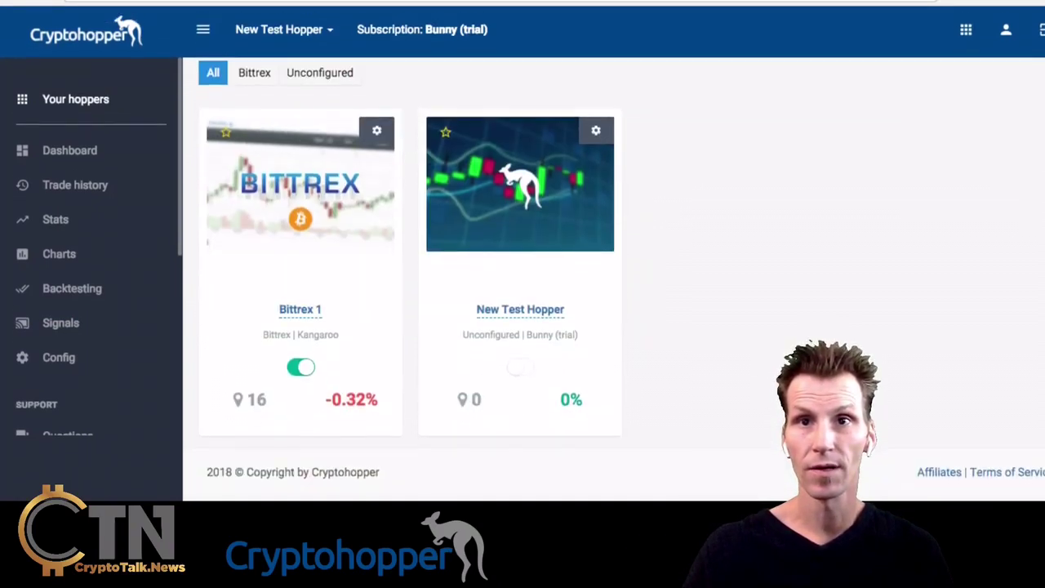
click(595, 134)
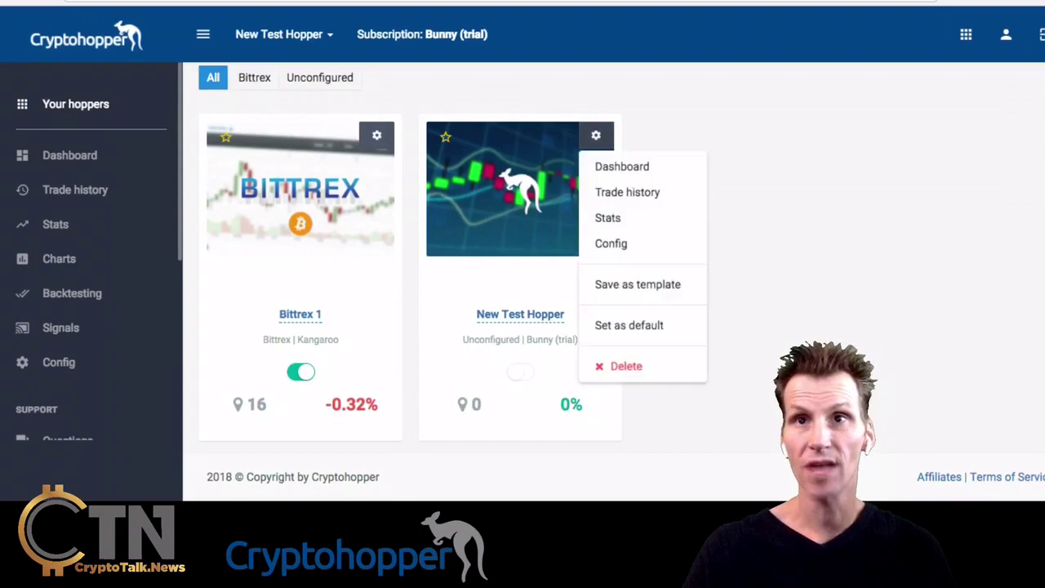
click(611, 243)
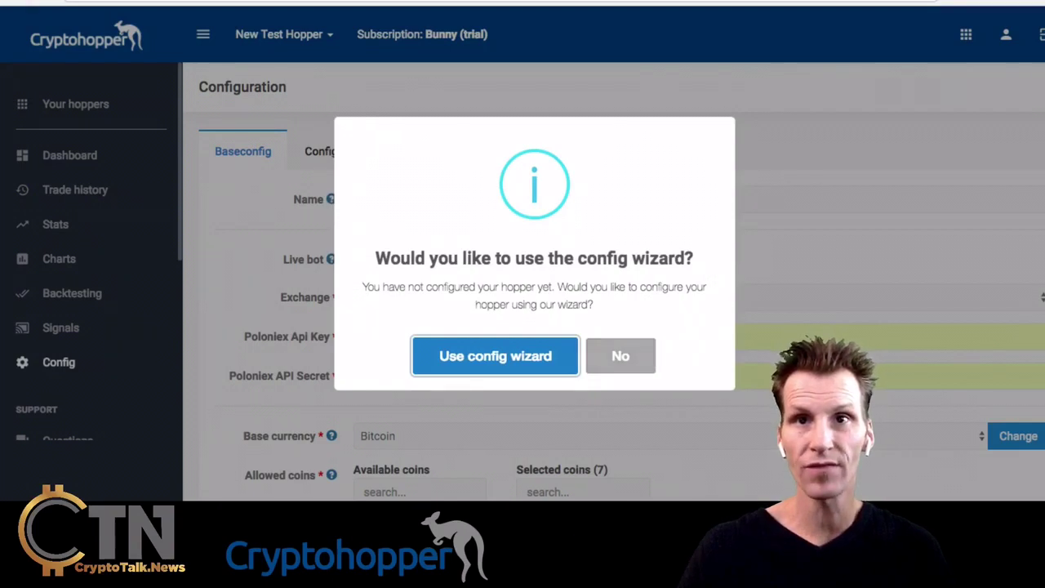
Step: Decline the config wizard and go to the base config's exchange and coin settings
click(620, 356)
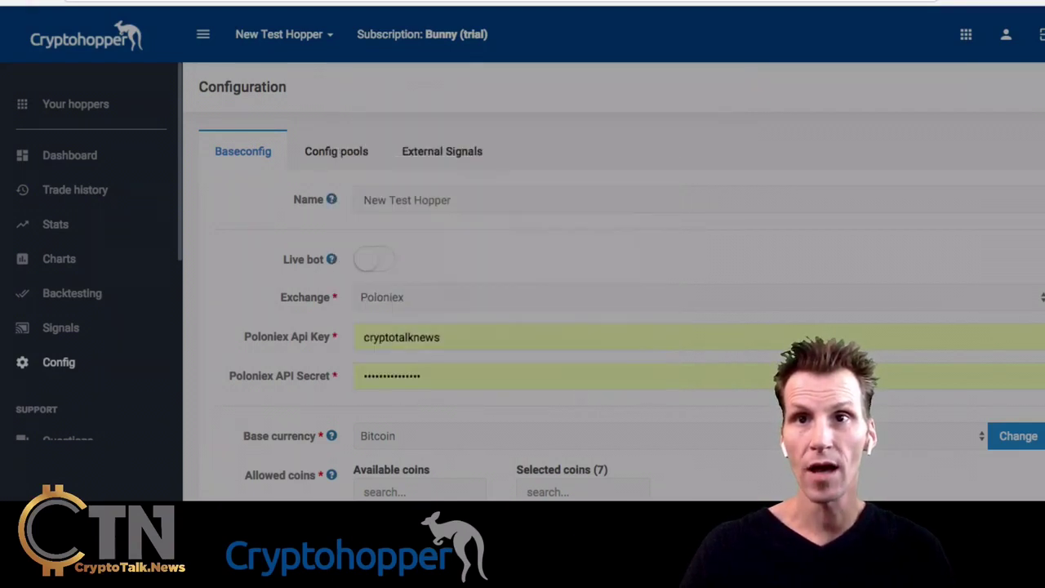
scroll(614, 285, down, 2)
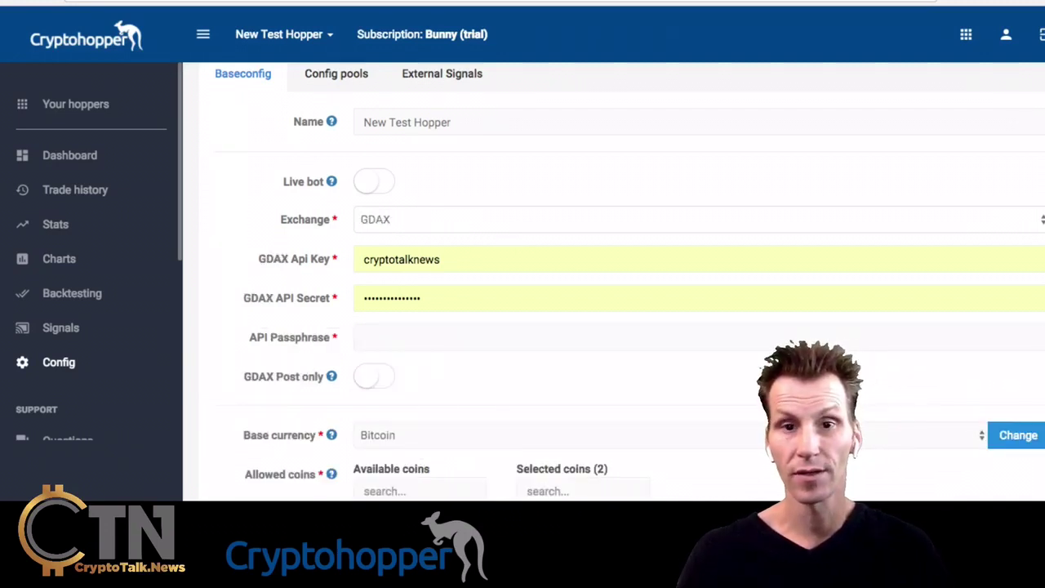
scroll(612, 286, down, 1)
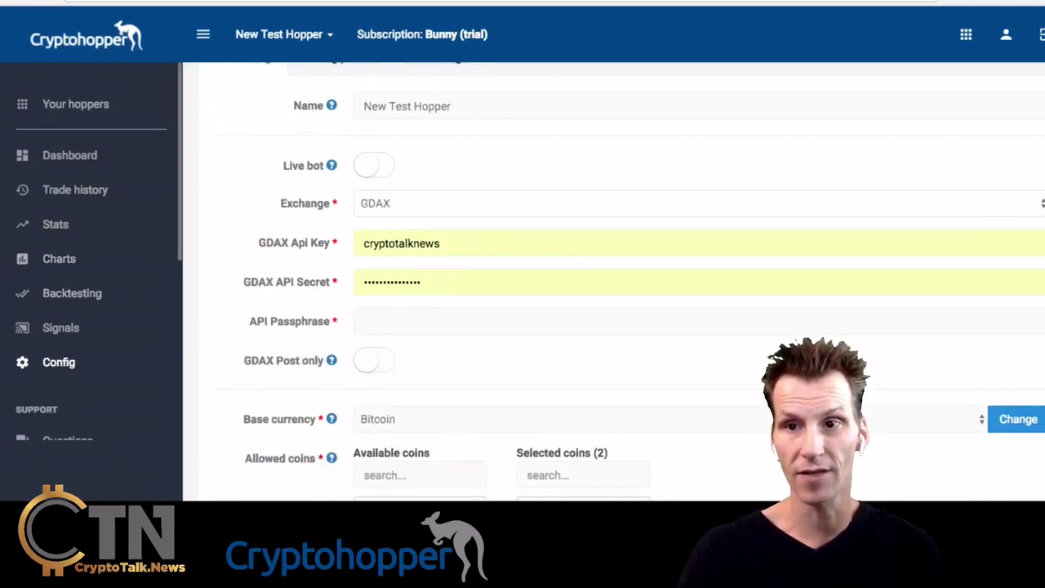
scroll(613, 285, down, 2)
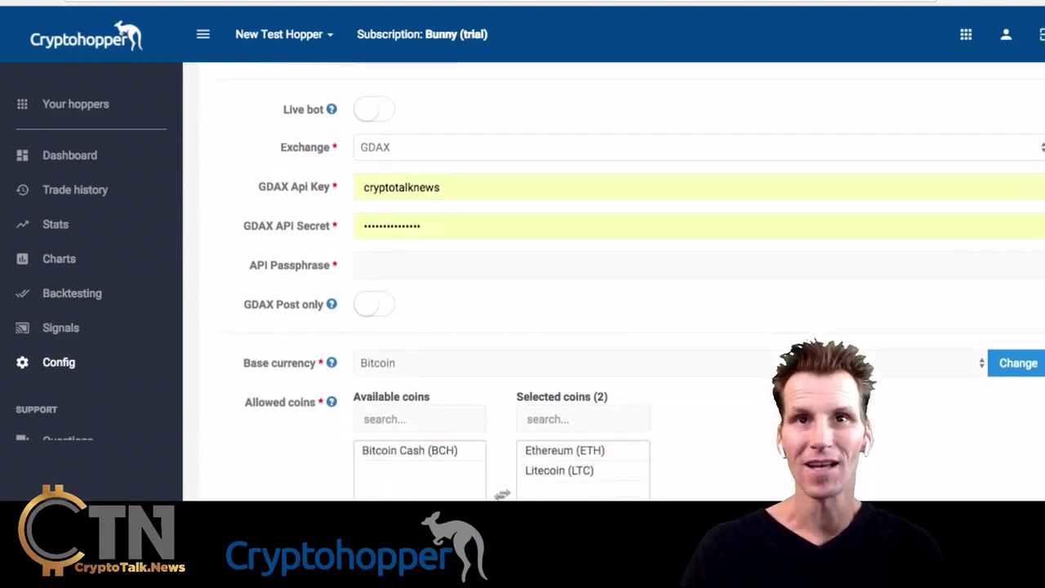
scroll(612, 286, up, 3)
scroll(613, 285, down, 3)
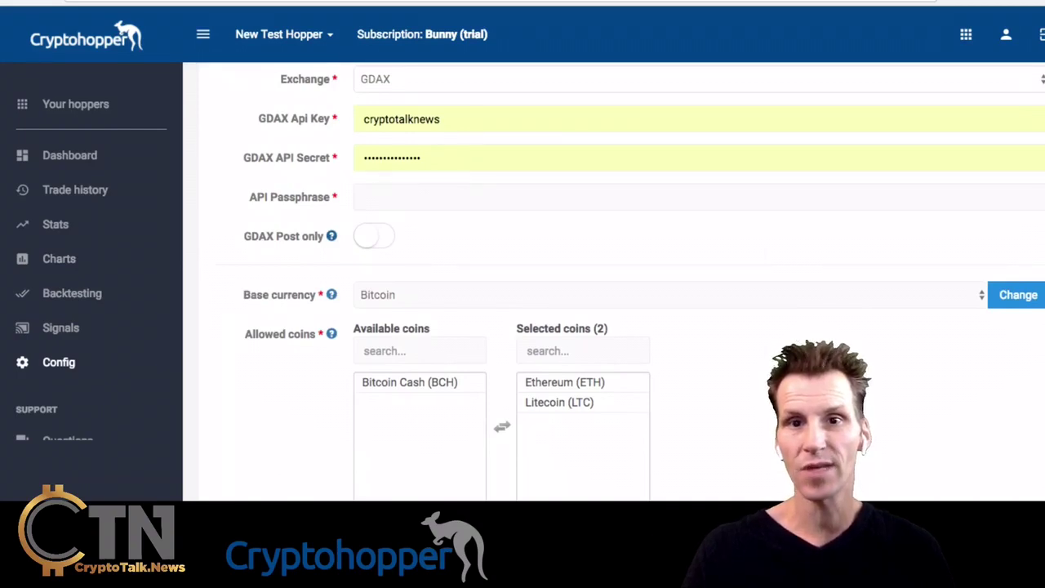
mouse_move(332, 236)
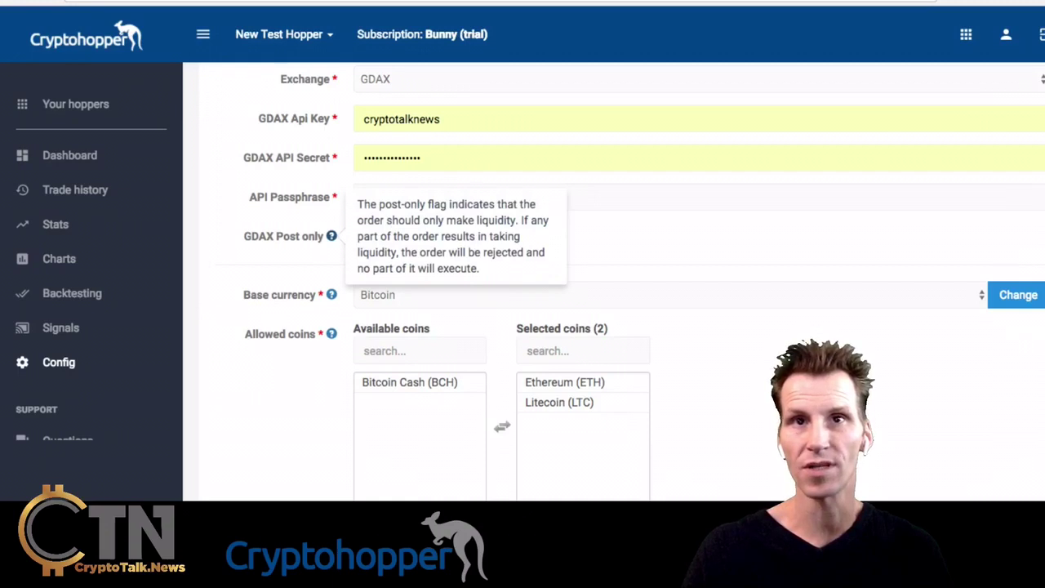
drag(364, 204, 467, 268)
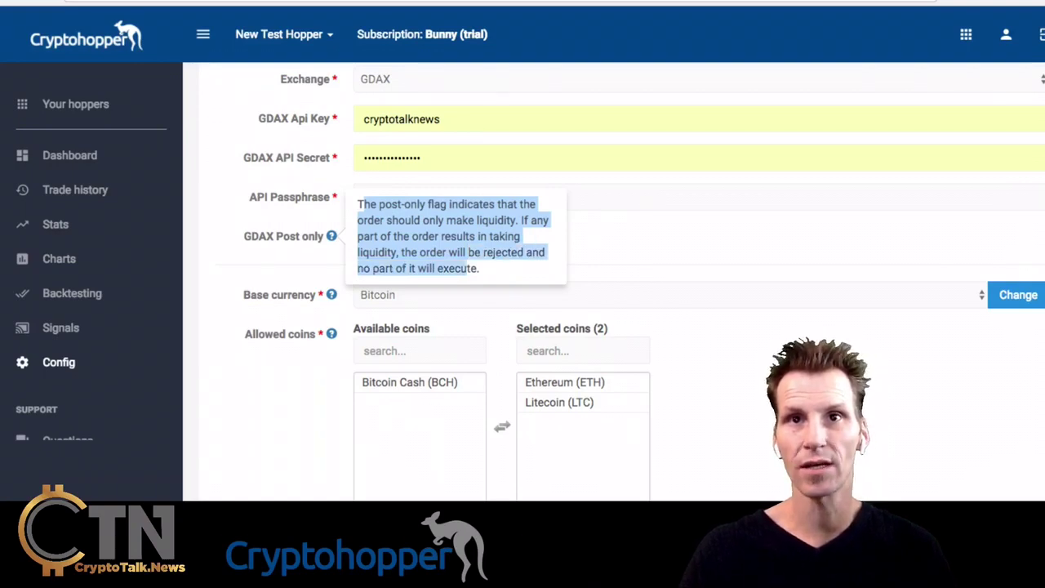
drag(466, 268, 479, 268)
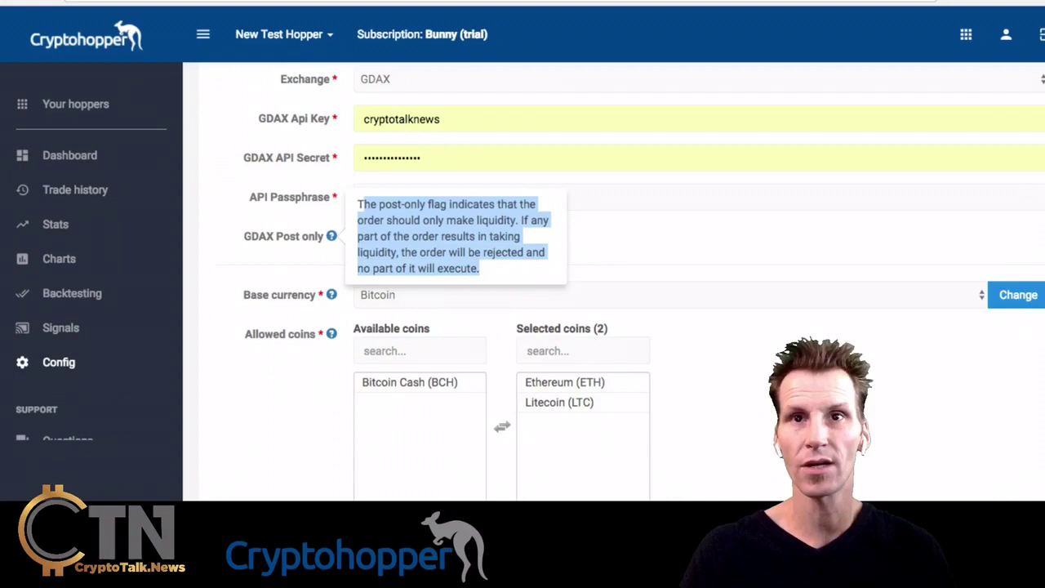
click(478, 268)
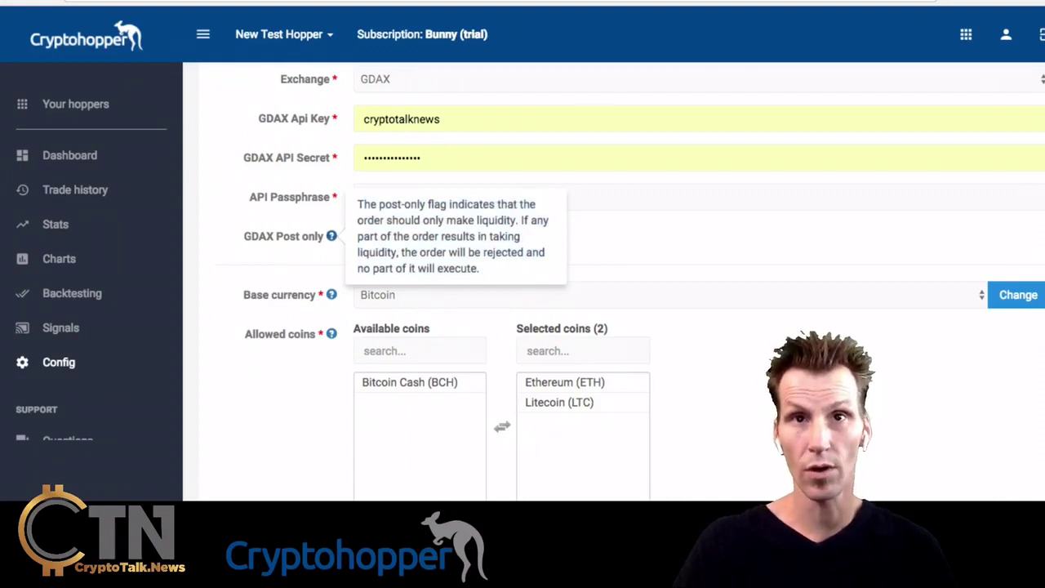
scroll(612, 285, down, 2)
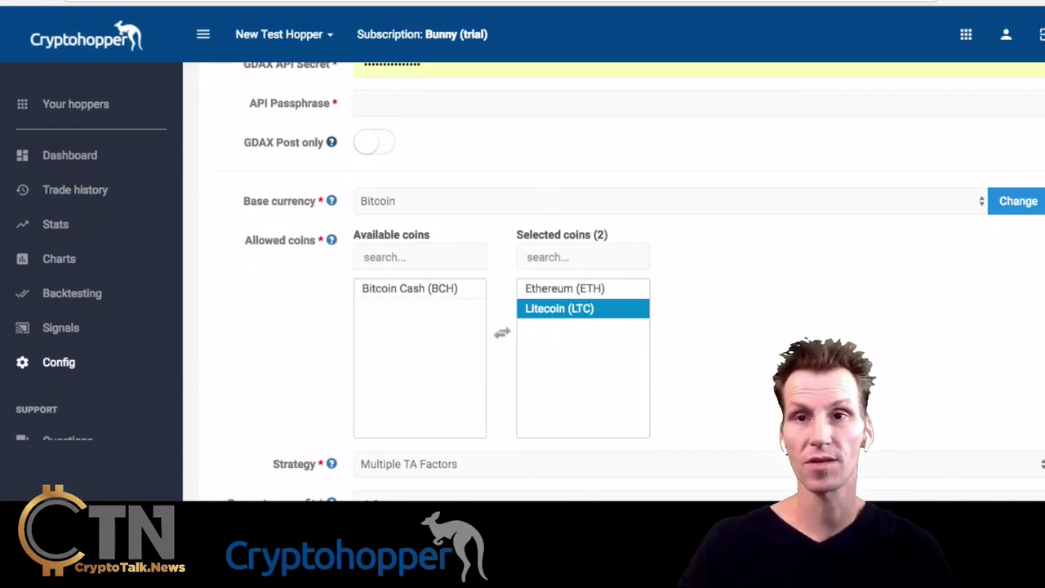
scroll(612, 327, down, 2)
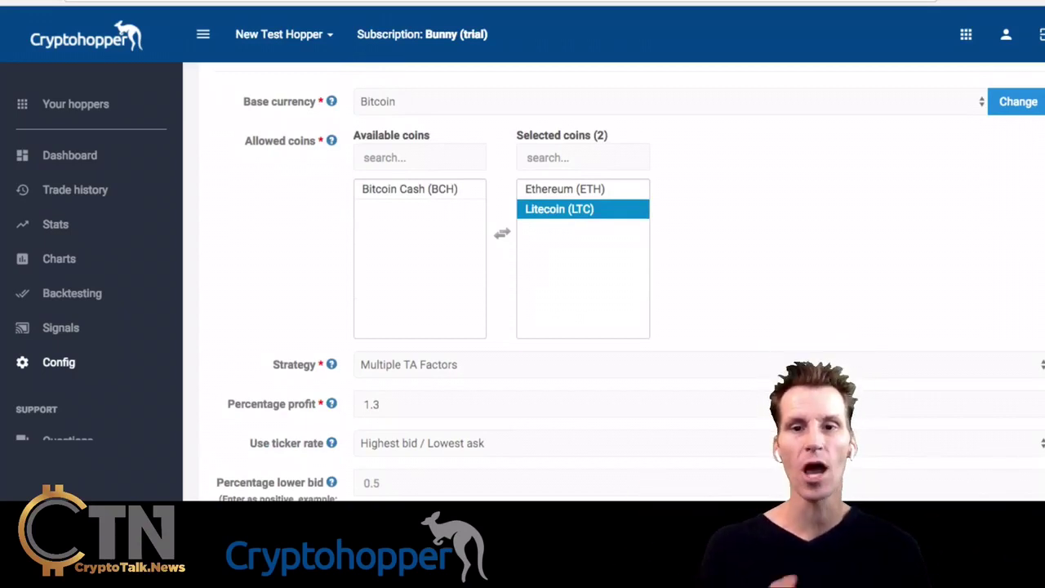
scroll(612, 286, down, 1)
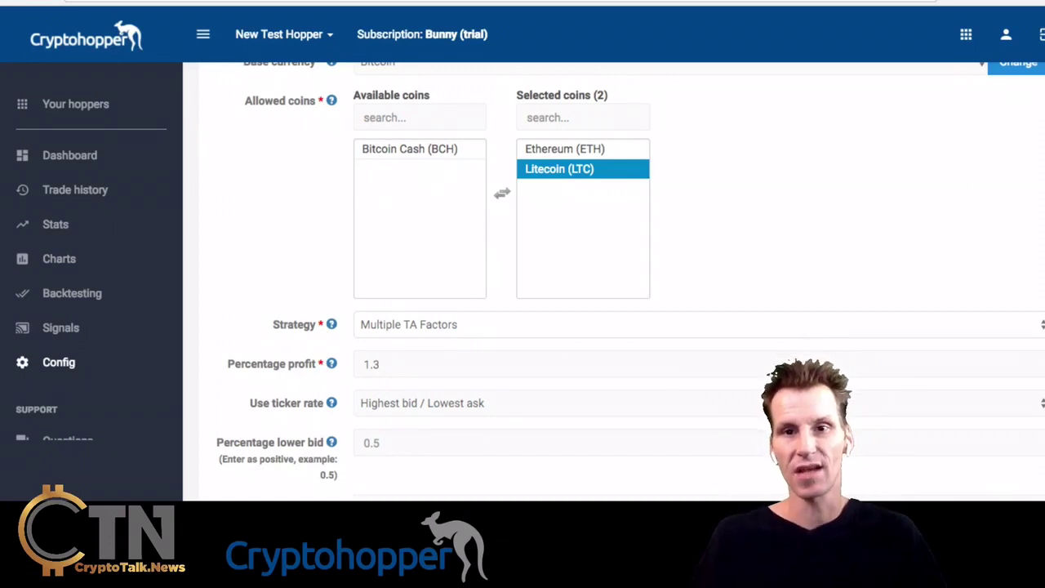
scroll(612, 278, down, 2)
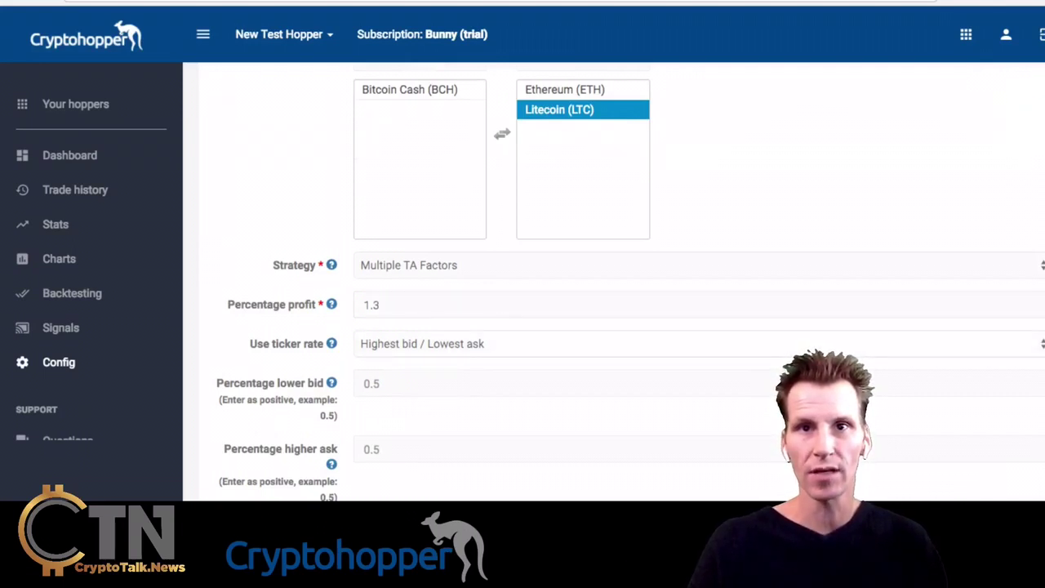
Step: Set Use ticker rate to Highest bid / Lowest ask, leaving stop-loss off
key(Up)
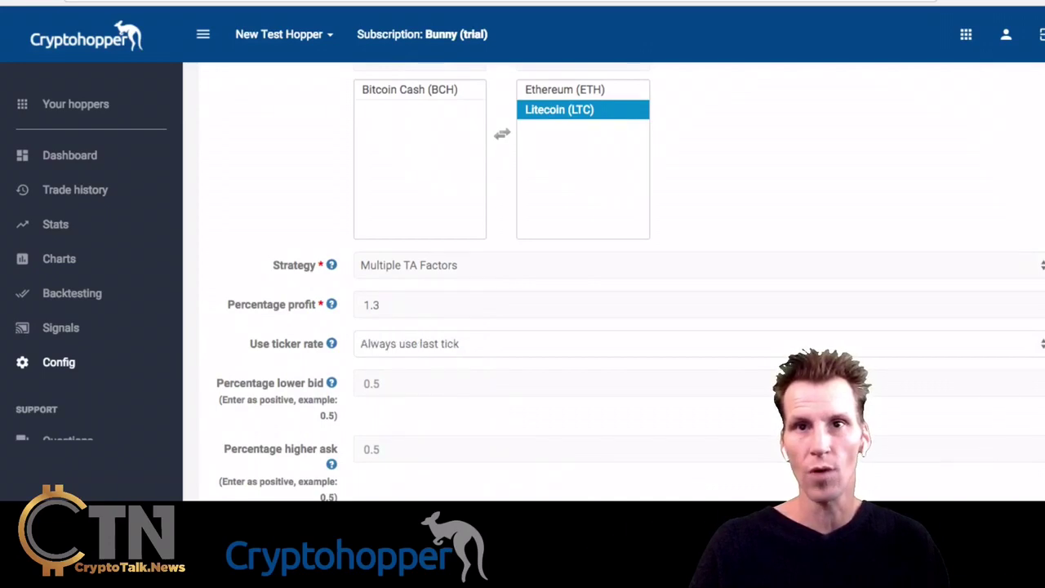
key(Down)
scroll(629, 281, down, 2)
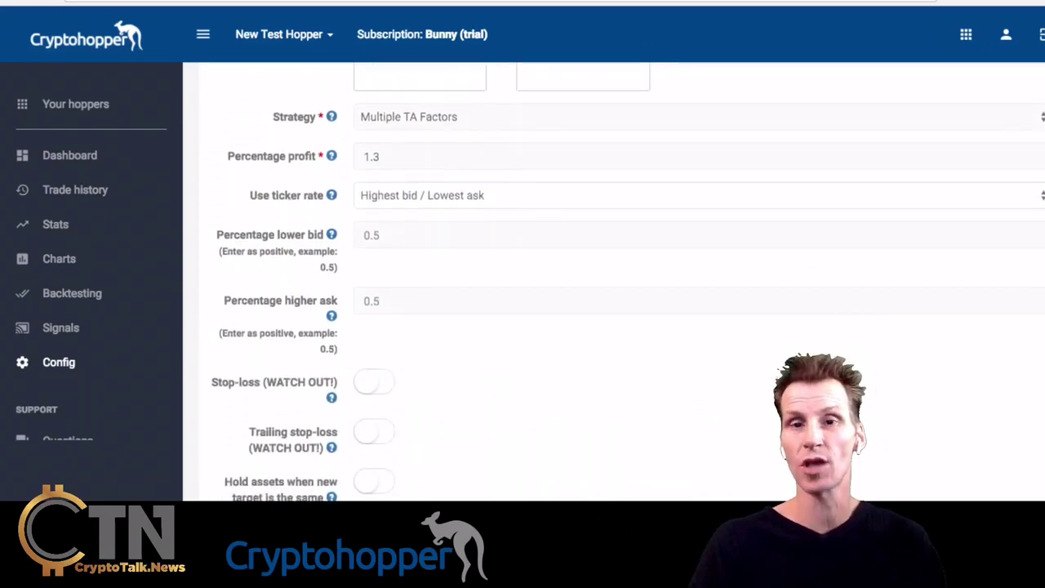
scroll(612, 281, down, 3)
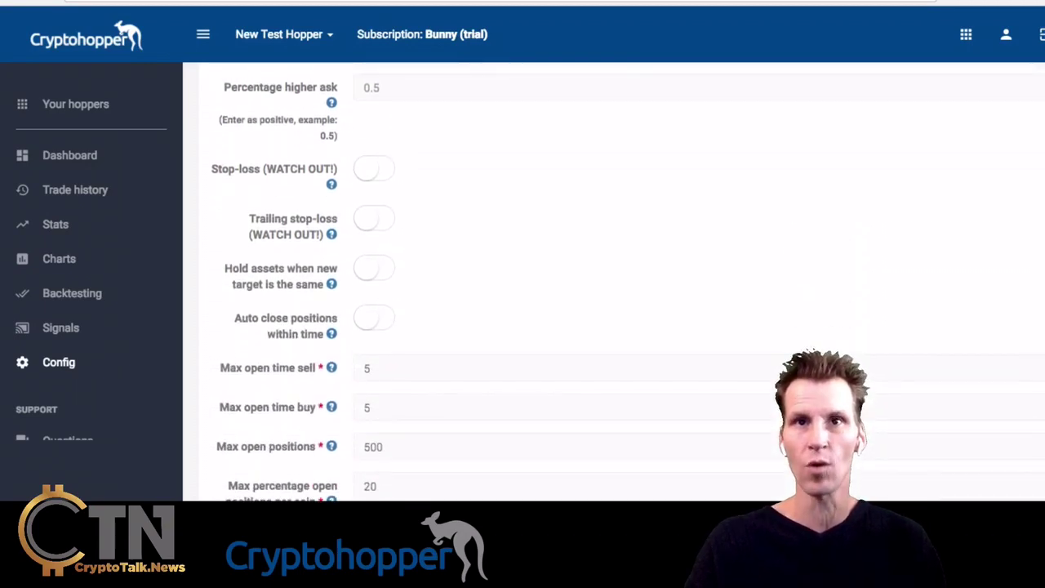
click(374, 168)
click(374, 168)
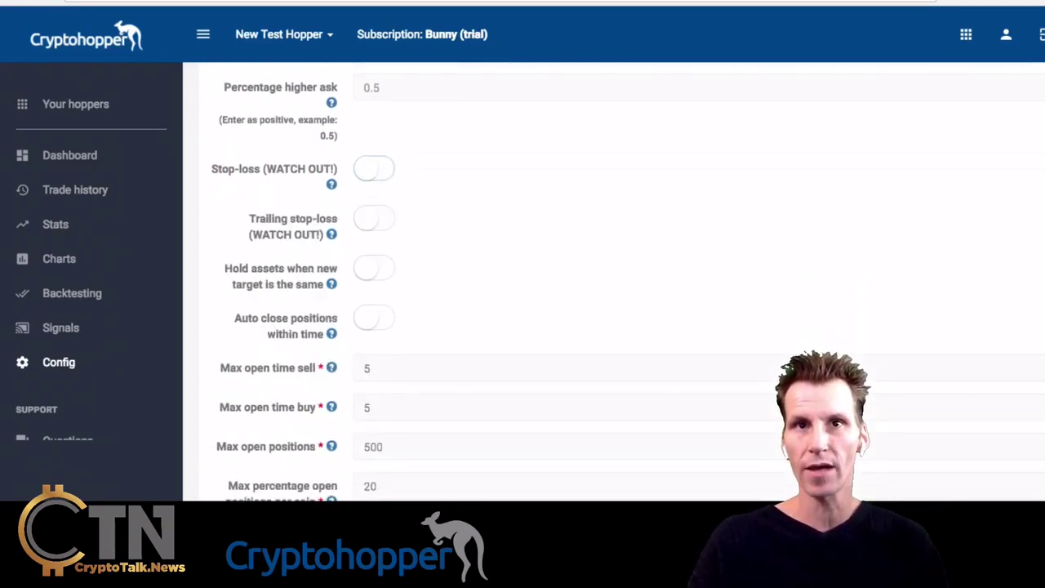
mouse_move(331, 183)
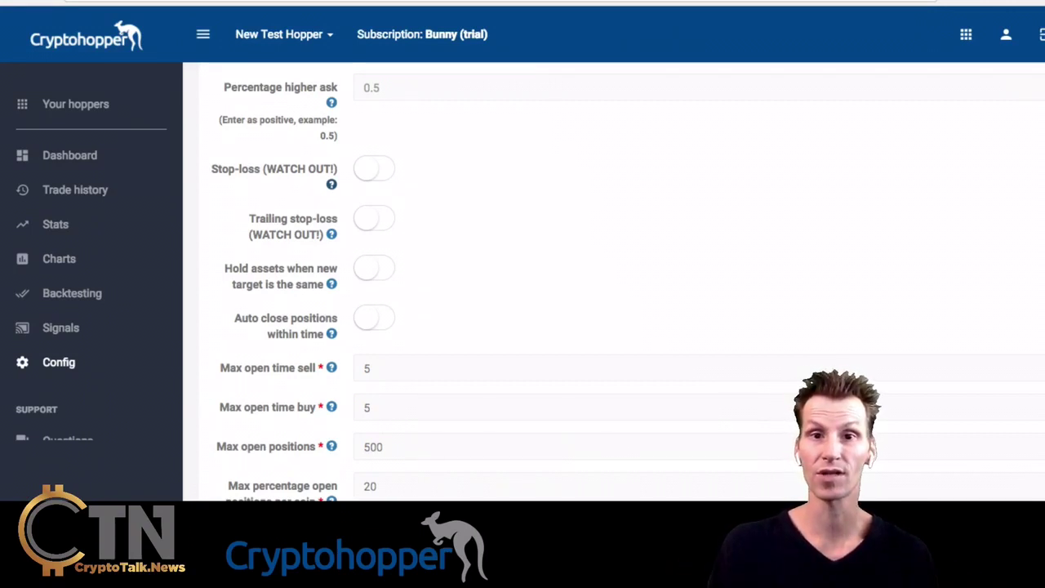
scroll(612, 278, down, 1)
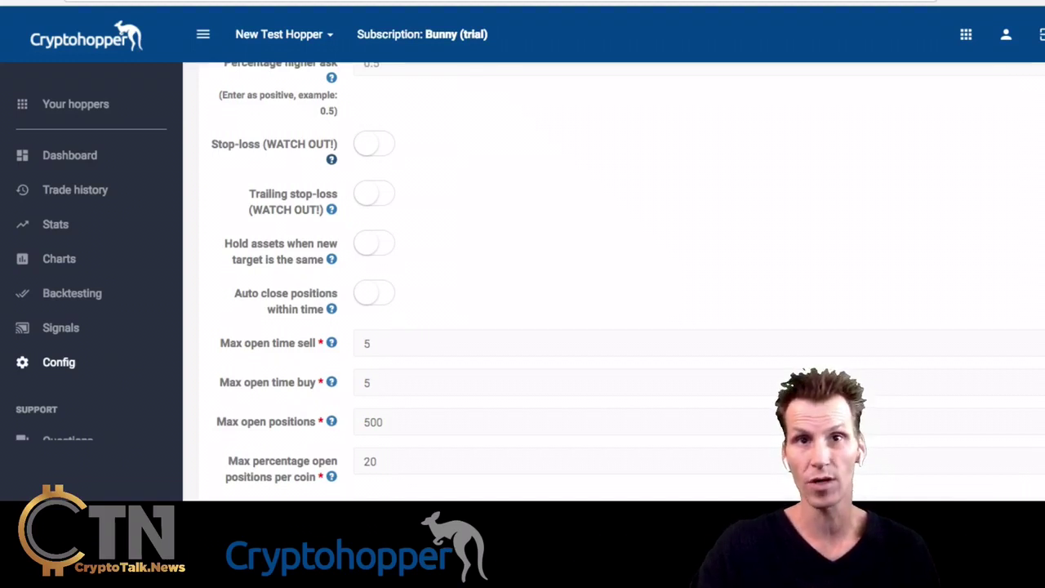
click(373, 243)
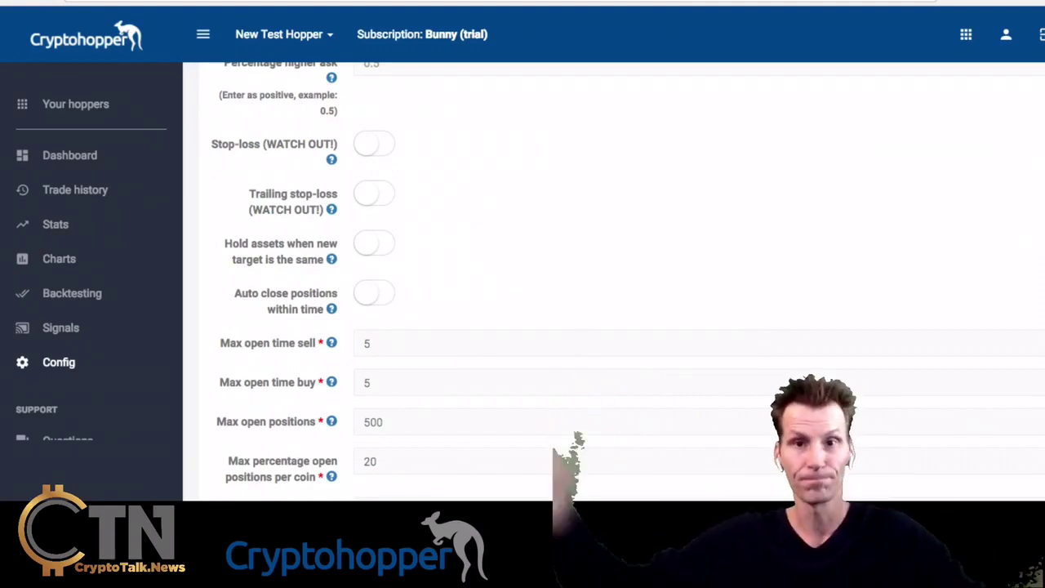
scroll(627, 281, down, 1)
click(374, 281)
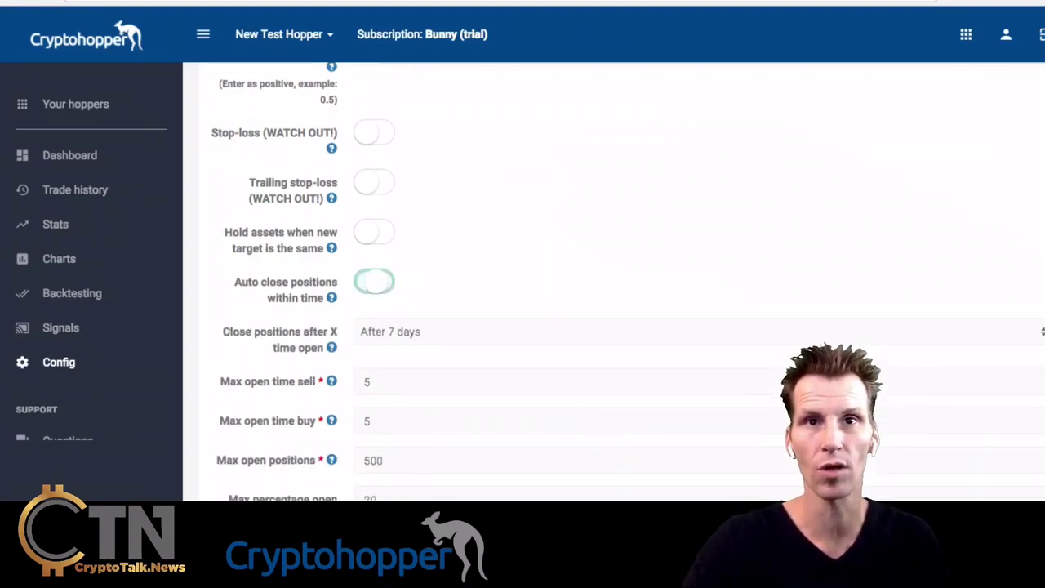
click(374, 281)
scroll(627, 281, down, 1)
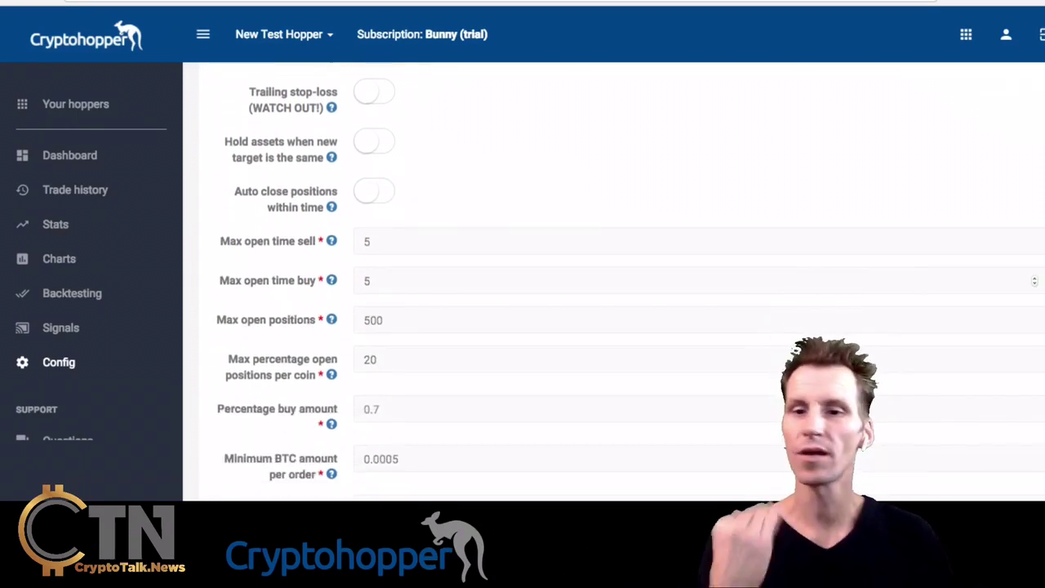
scroll(627, 282, down, 1)
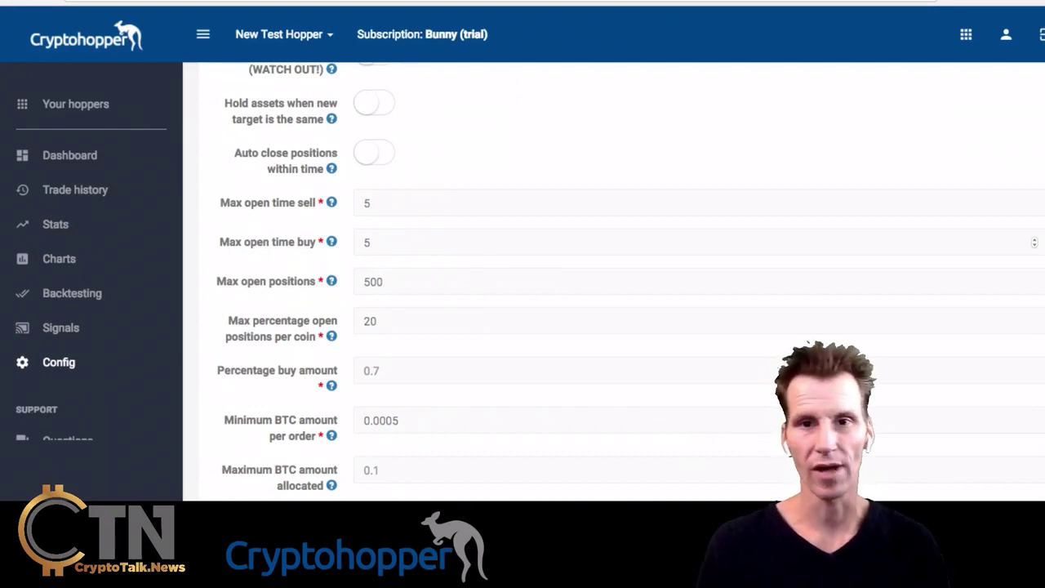
scroll(630, 276, down, 1)
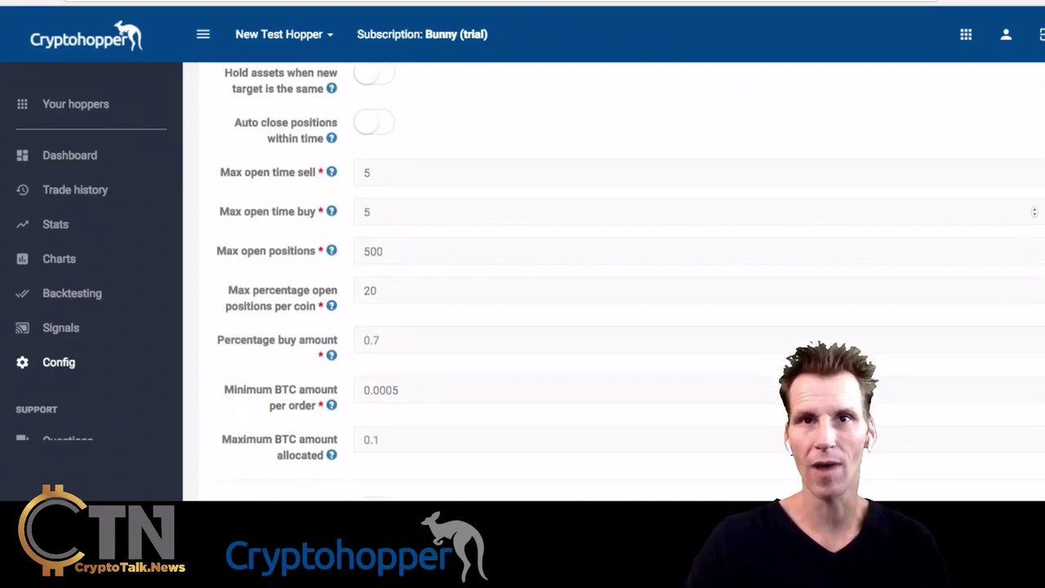
click(383, 250)
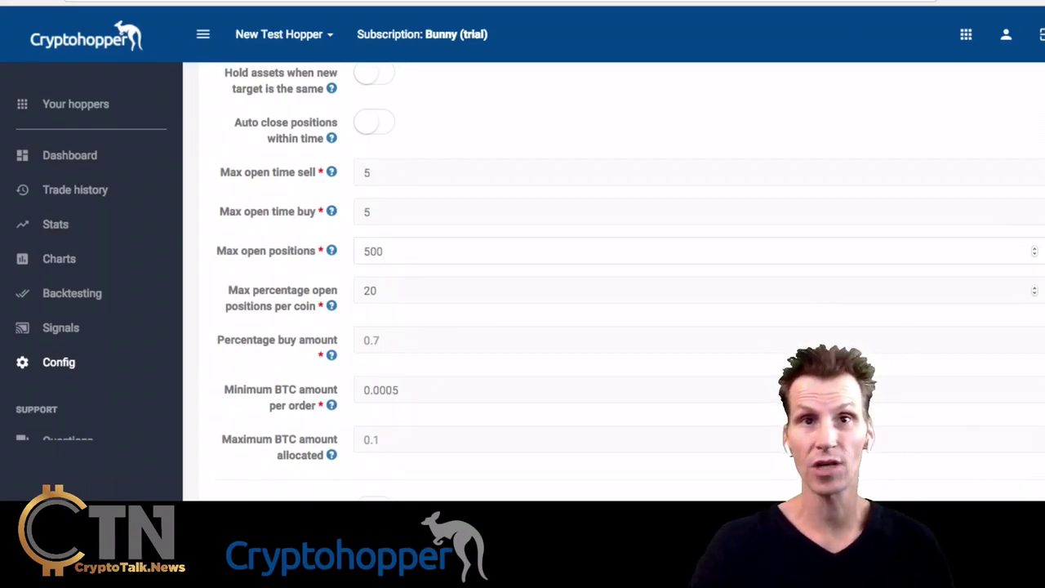
mouse_move(332, 306)
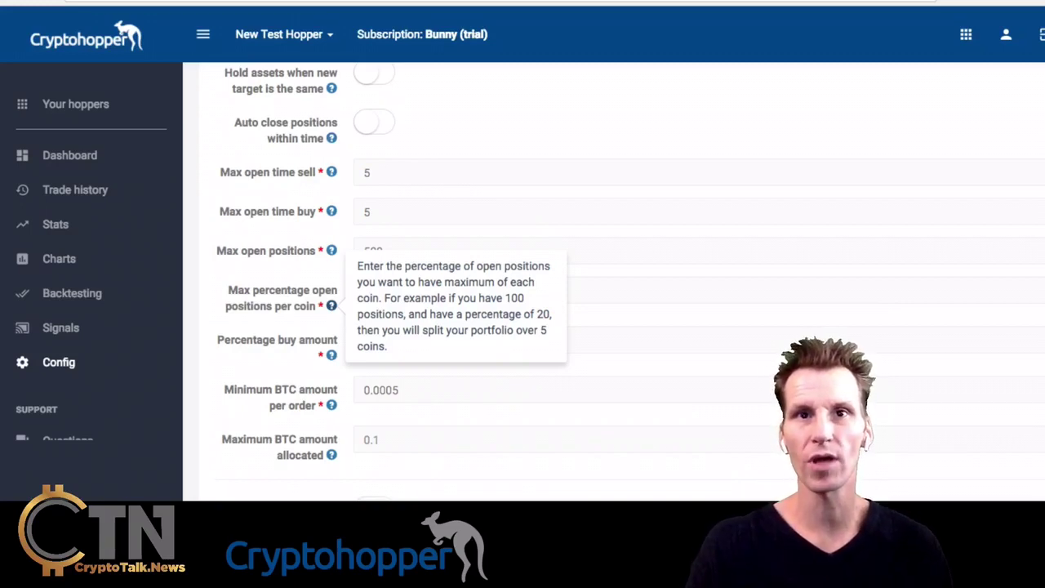
scroll(620, 282, down, 2)
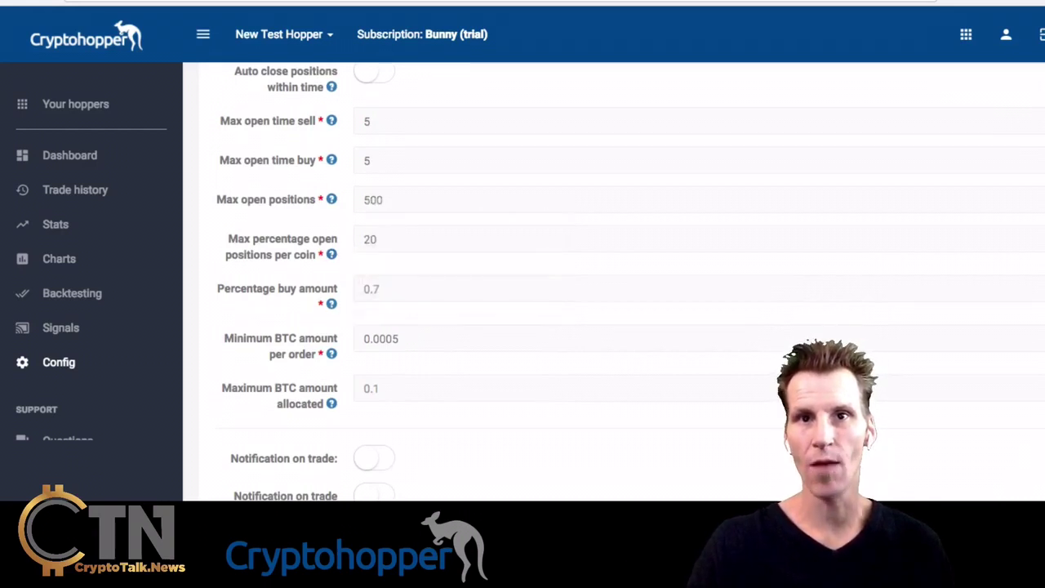
key(shift+Left)
key(shift+Left)
key(shift+Left)
key(shift+Left)
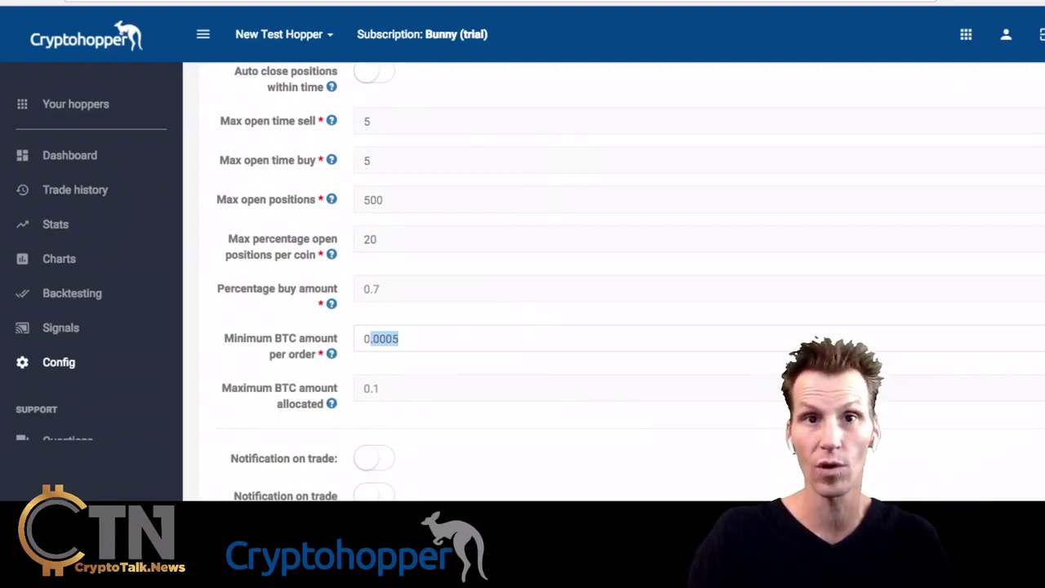
scroll(612, 286, down, 2)
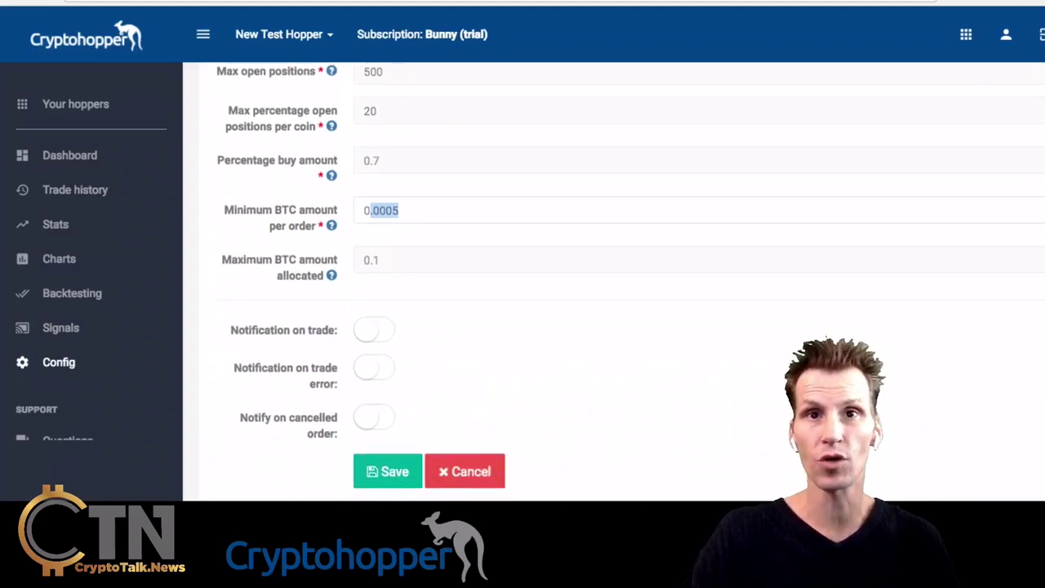
Step: Leave trade notifications off and switch to the Your templates view
click(374, 329)
click(374, 330)
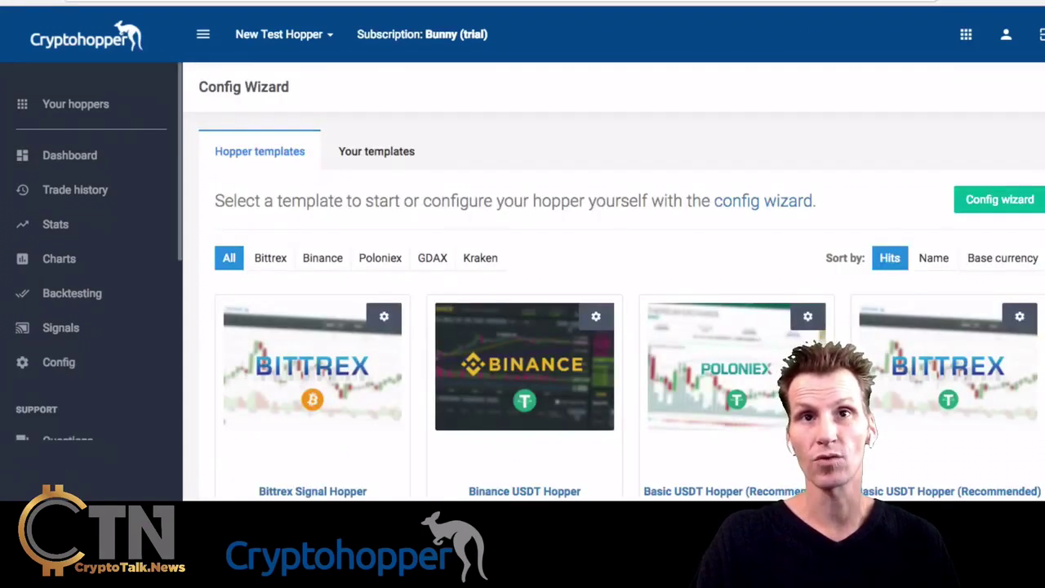
click(376, 151)
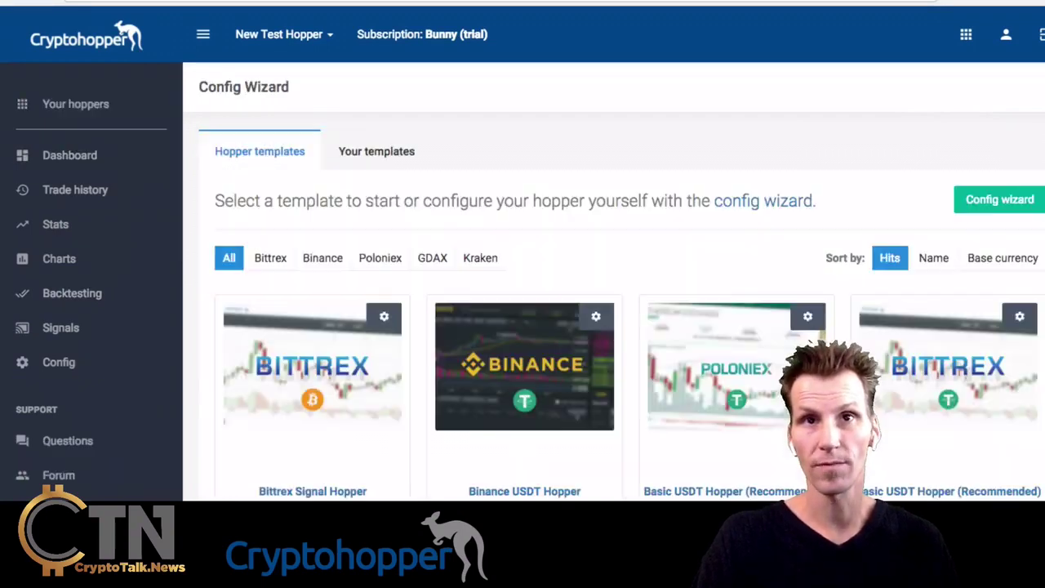
Step: Check Your templates, then browse the ready-made Hopper templates list
scroll(530, 281, down, 2)
scroll(531, 281, down, 1)
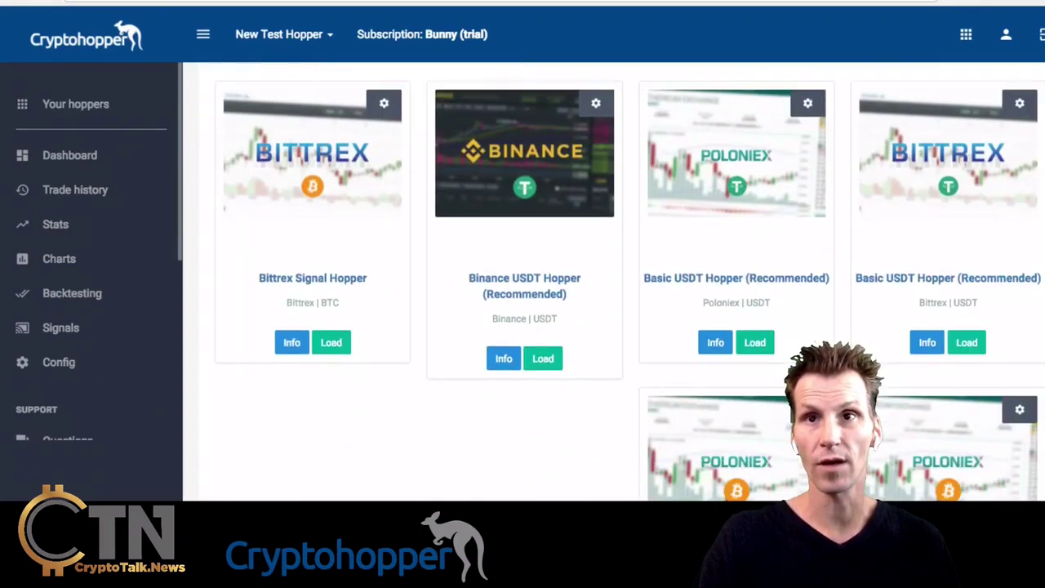
scroll(531, 282, down, 5)
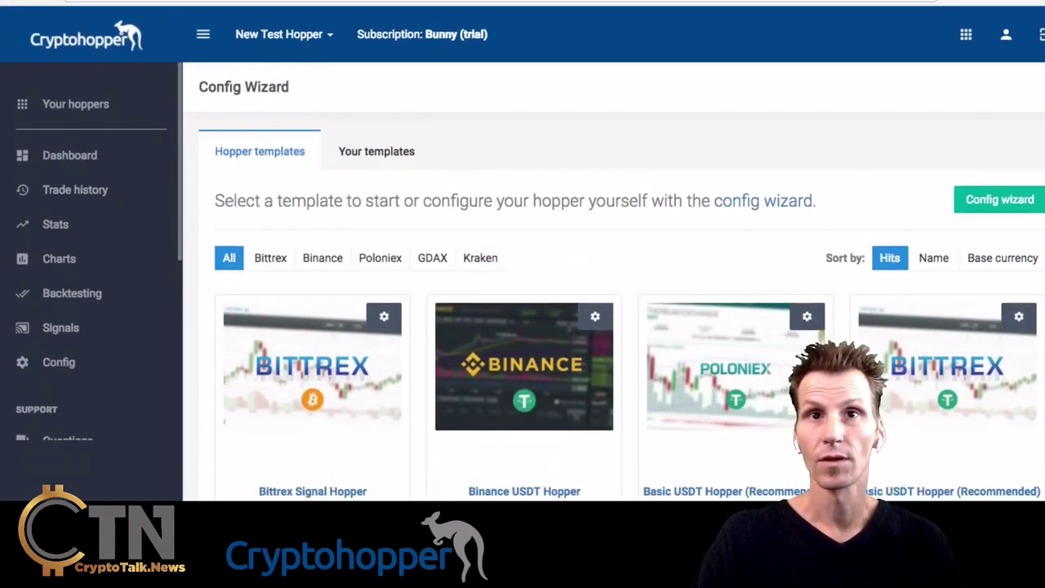
click(376, 151)
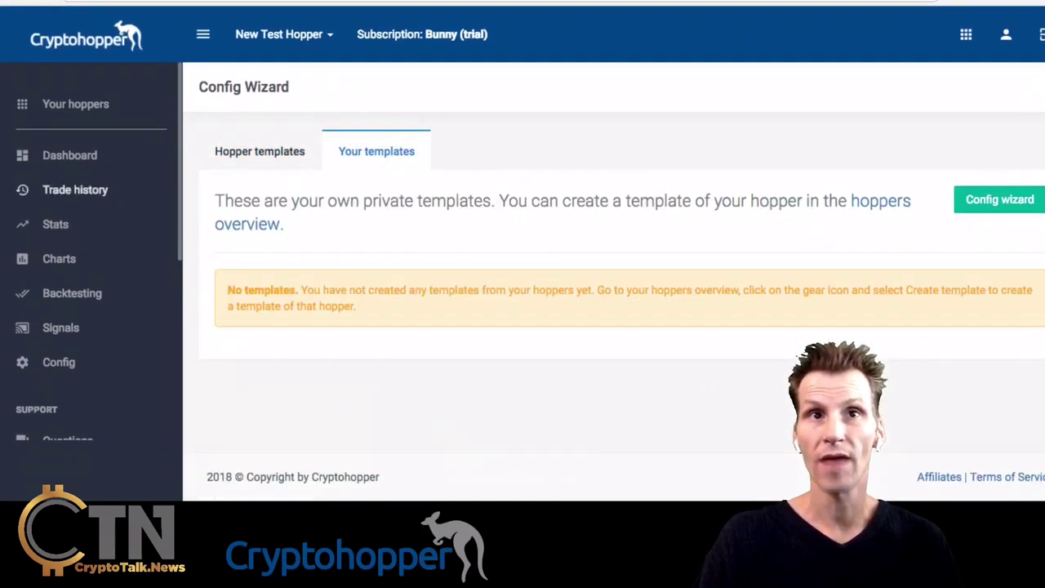
click(259, 151)
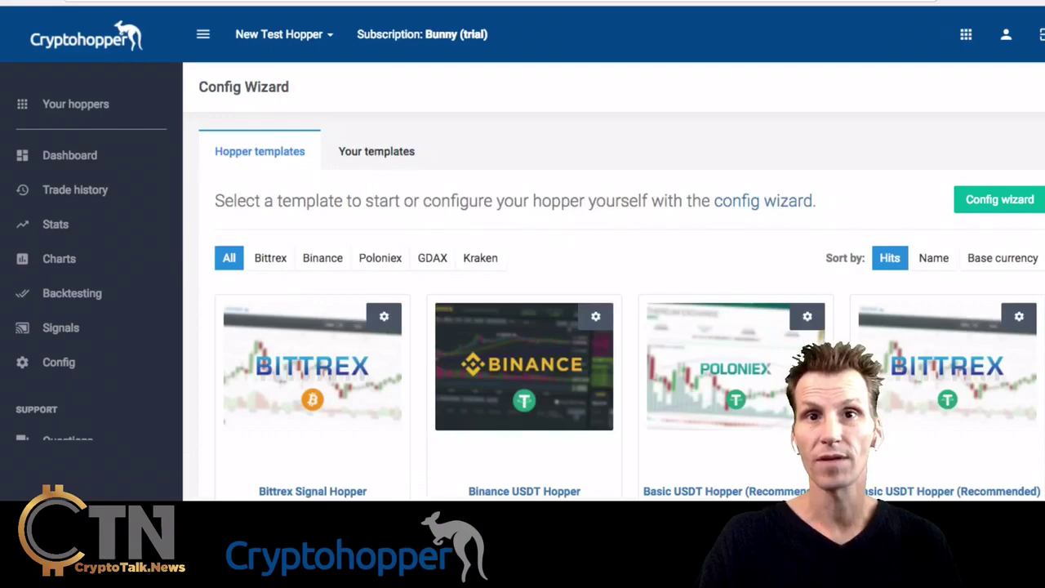
scroll(612, 326, down, 2)
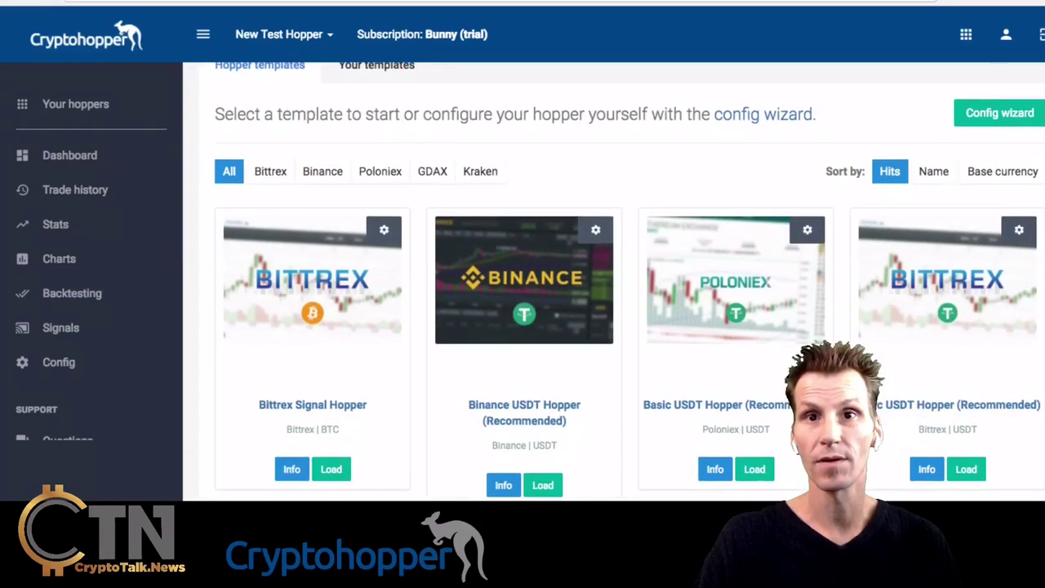
scroll(612, 326, down, 10)
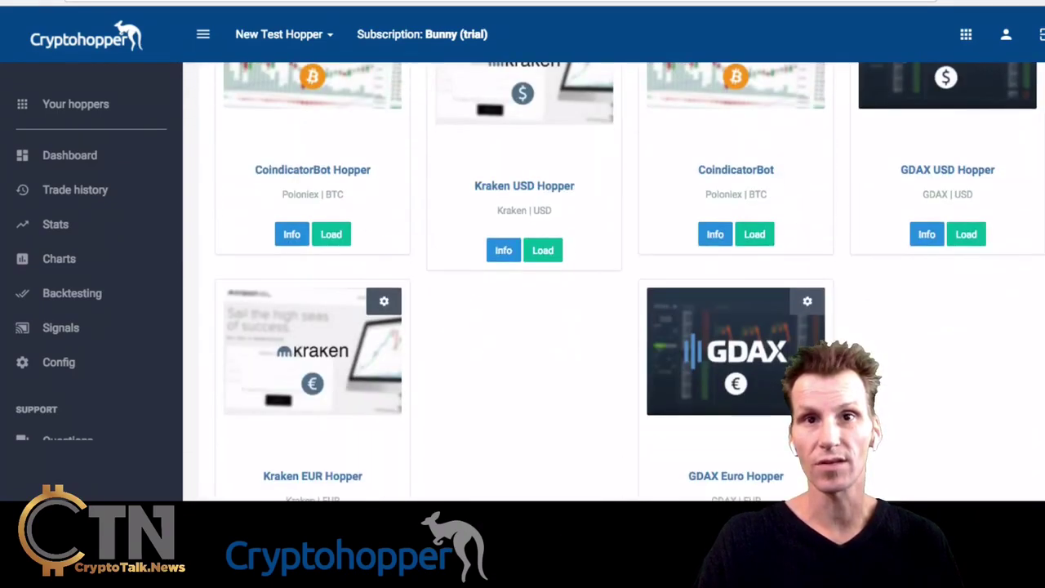
scroll(613, 327, up, 12)
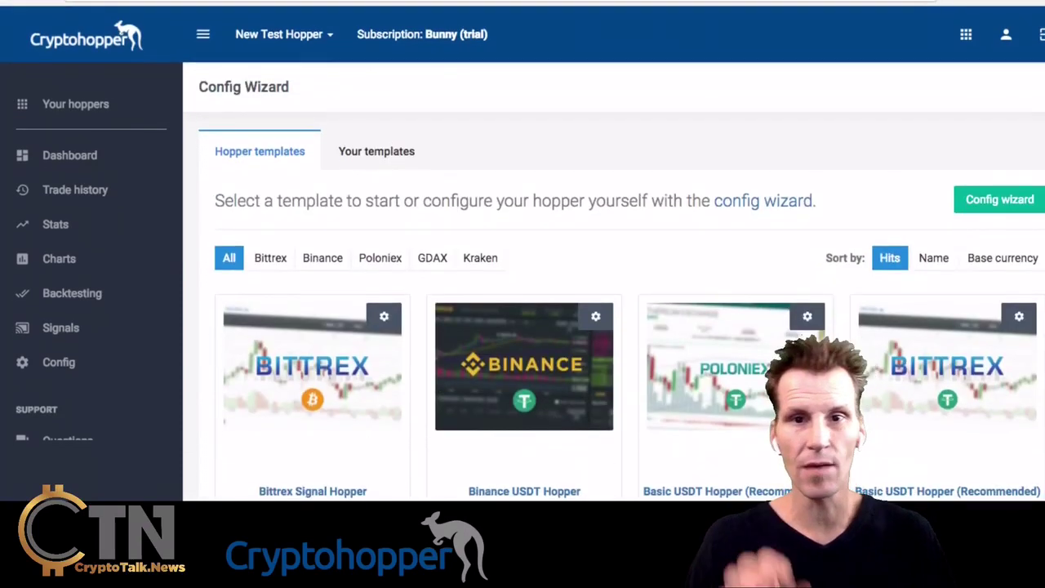